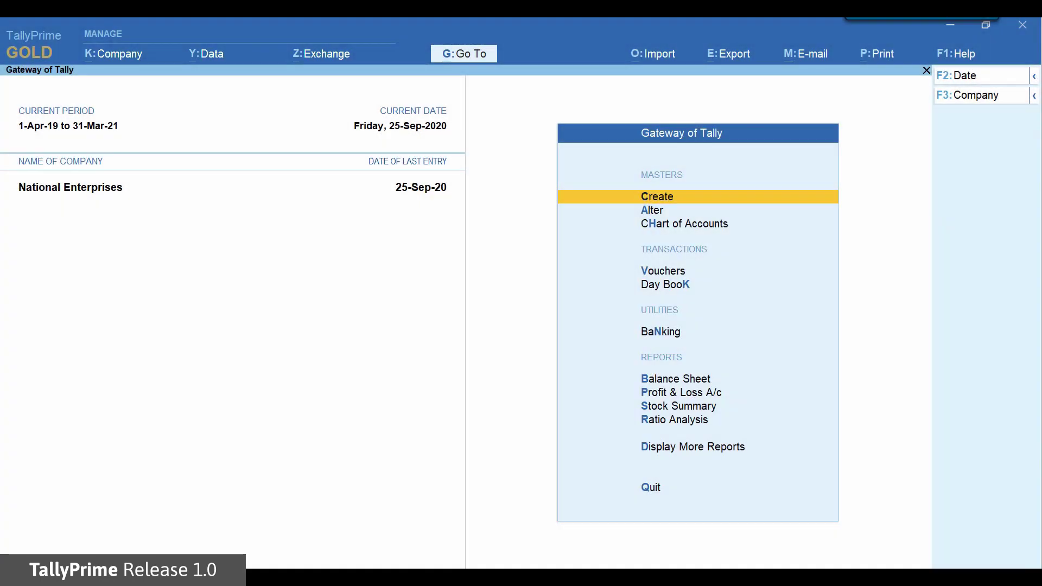
# Look through the company, data, exchange, import, export, e-mail, print and help commands in turn
pyautogui.hotkey('alt', 'k')
pyautogui.press('Right')
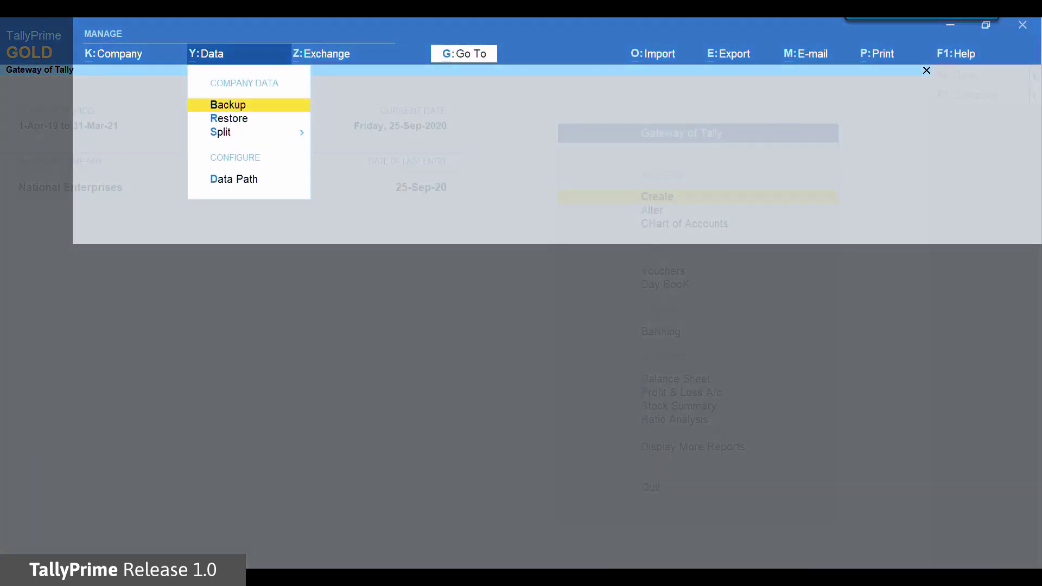
pyautogui.press('Right')
pyautogui.press('Right')
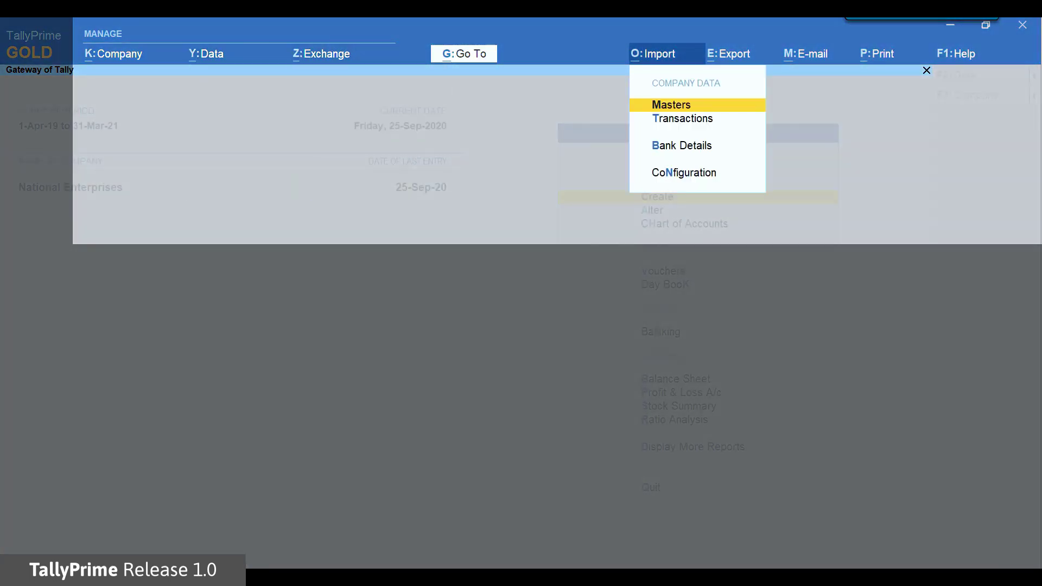
pyautogui.press('Right')
pyautogui.press('Right')
pyautogui.press('Right')
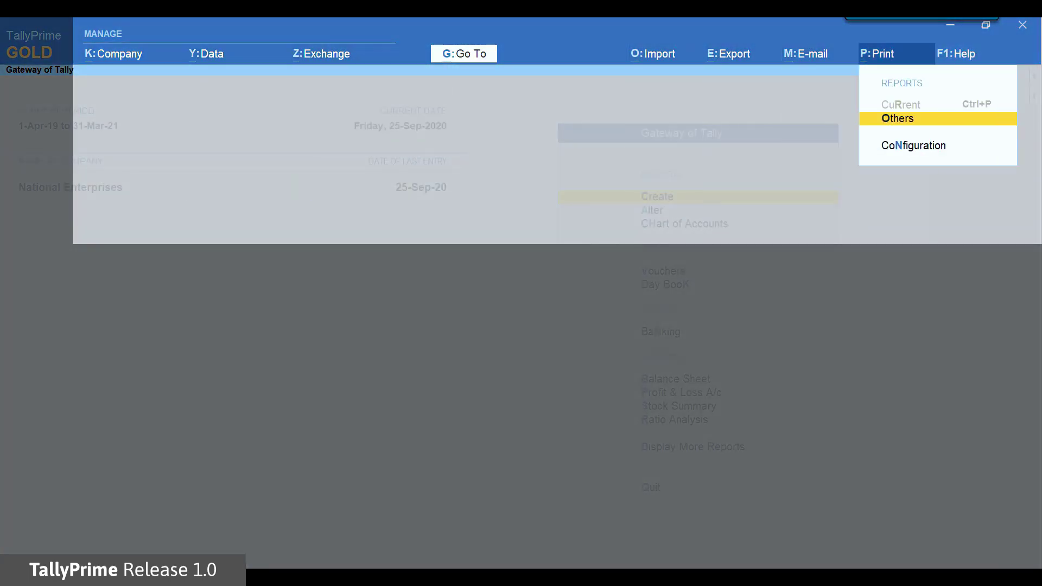
pyautogui.press('Right')
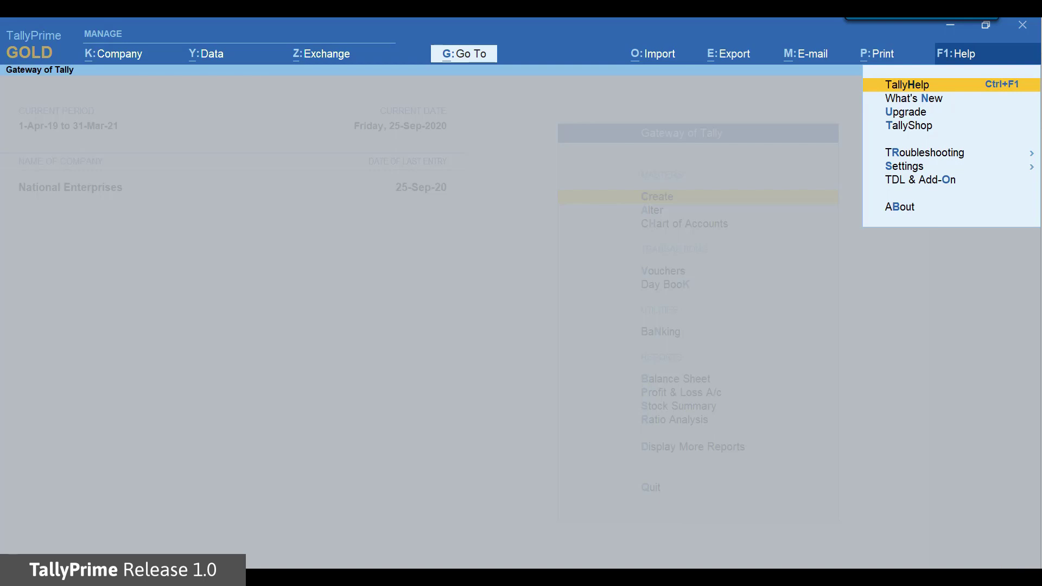
# Search the Go To report list for "Out" and close it without opening a report
pyautogui.hotkey('alt', 'g')
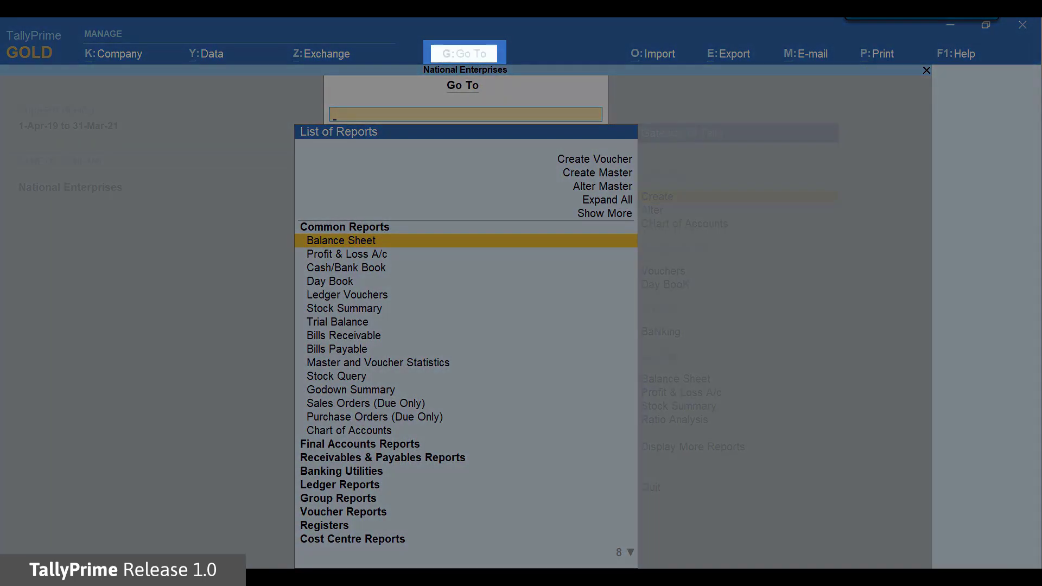
pyautogui.write('Out')
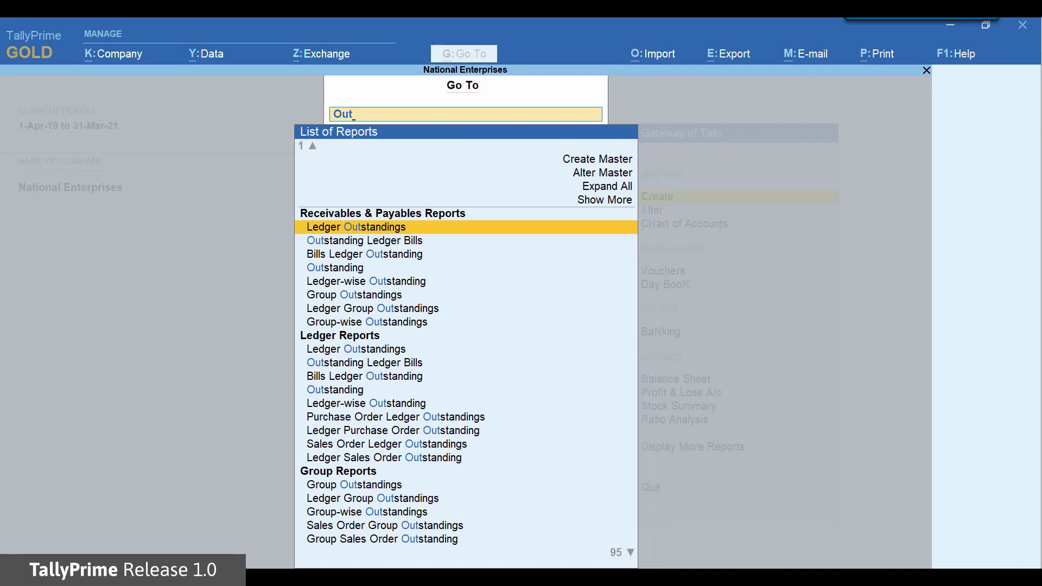
pyautogui.press('BackSpace')
pyautogui.press('BackSpace')
pyautogui.press('BackSpace')
pyautogui.press('Escape')
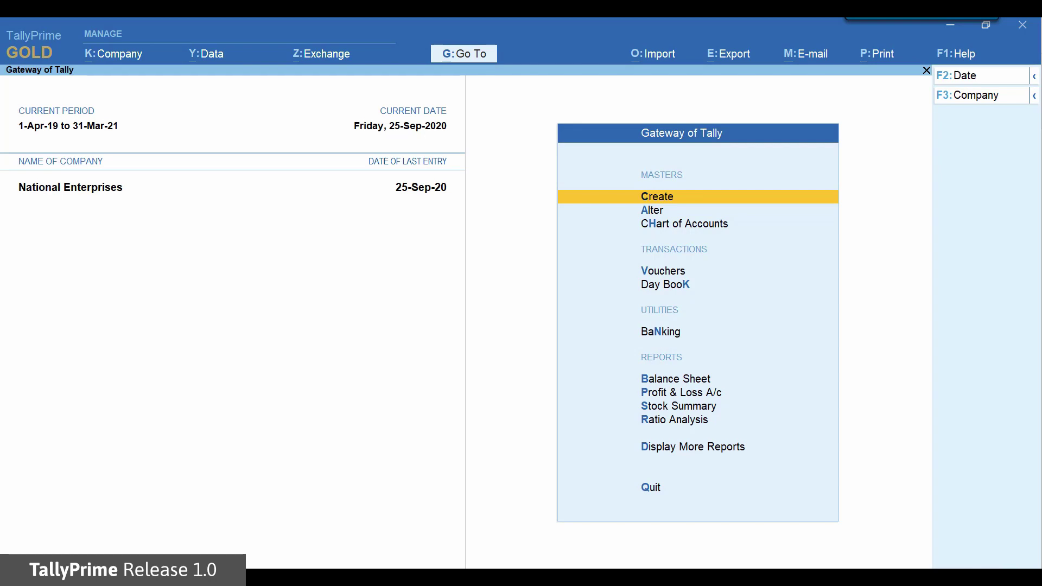
# Start a receipt voucher into HDFC Bank Account from SD Rashmi Traders with an amount of 10000
pyautogui.press('Down')
pyautogui.press('Down')
pyautogui.press('Down')
pyautogui.press('Return')
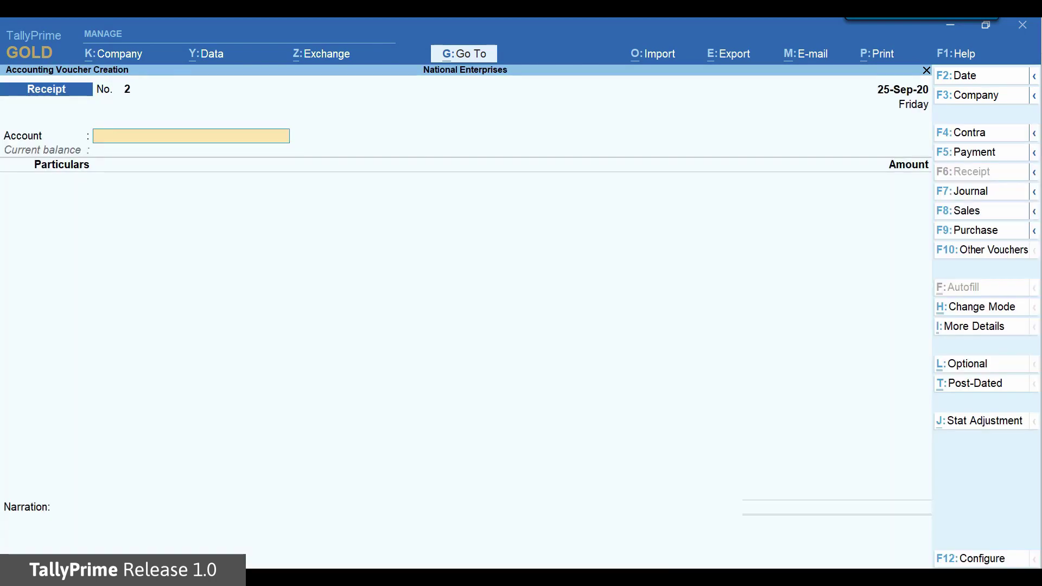
pyautogui.write('H')
pyautogui.press('Return')
pyautogui.write('Ras')
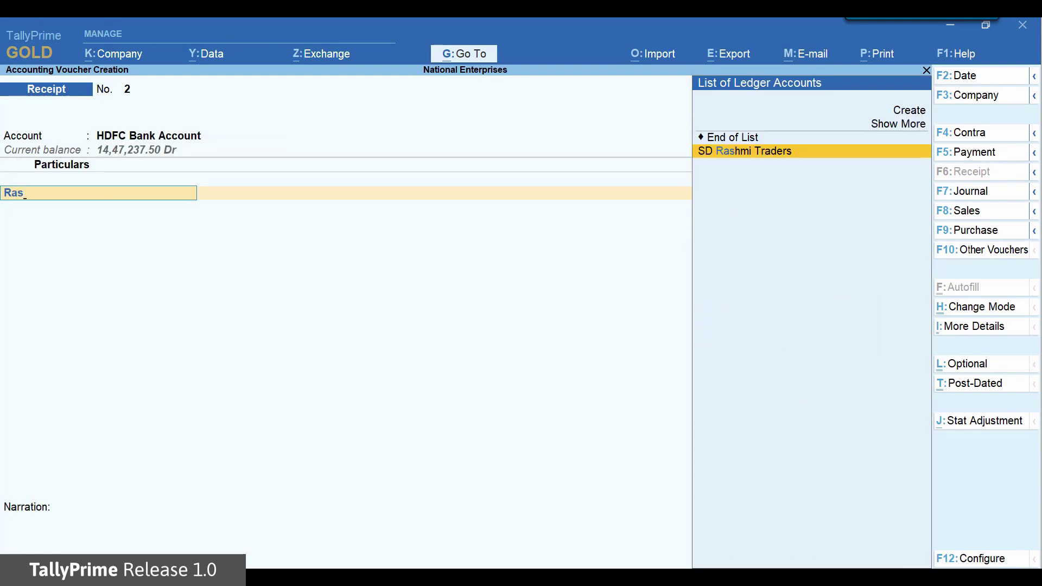
pyautogui.press('Return')
pyautogui.write('10000')
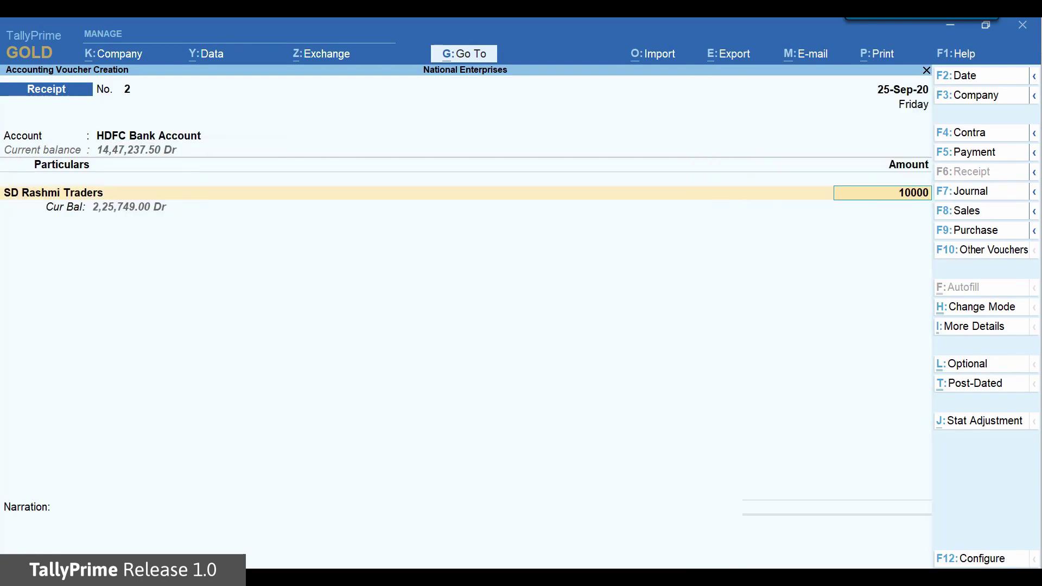
# Check the outstanding bills of SD Rashmi Traders through Go To and return to the receipt voucher
pyautogui.hotkey('alt', 'g')
pyautogui.write('Out')
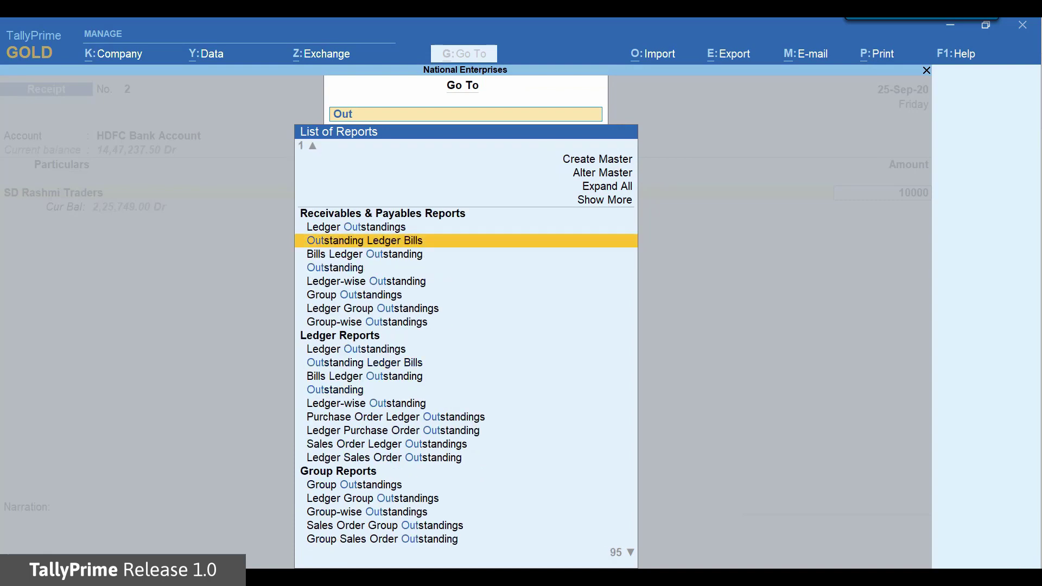
pyautogui.press('Return')
pyautogui.press('Down')
pyautogui.press('Down')
pyautogui.press('Down')
pyautogui.press('Down')
pyautogui.press('Down')
pyautogui.press('Down')
pyautogui.press('Down')
pyautogui.press('Down')
pyautogui.press('Down')
pyautogui.press('Down')
pyautogui.press('Down')
pyautogui.press('Down')
pyautogui.press('Down')
pyautogui.press('Down')
pyautogui.press('Down')
pyautogui.press('Down')
pyautogui.press('Down')
pyautogui.press('Return')
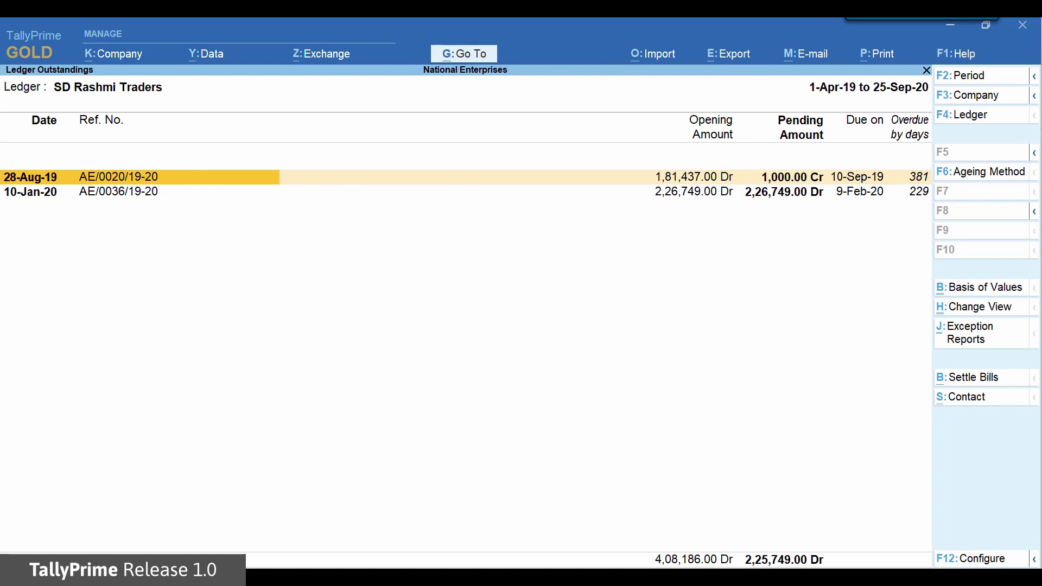
pyautogui.press('Escape')
pyautogui.press('Escape')
pyautogui.press('Escape')
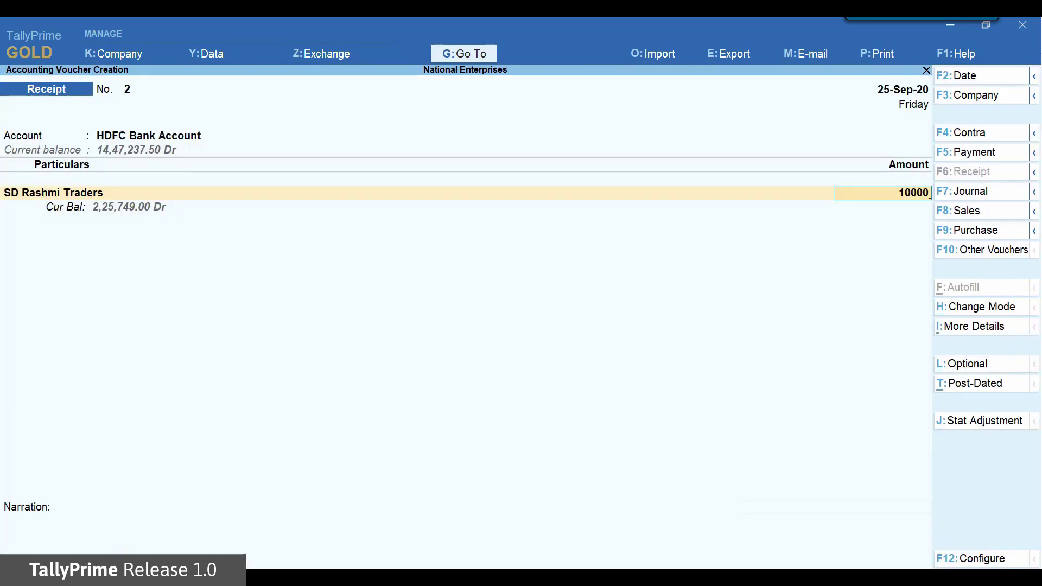
# Allocate the full 10,000.00 receipt as Agst Ref to the pending bill AE/0036/19-20
pyautogui.press('Return')
pyautogui.press('Return')
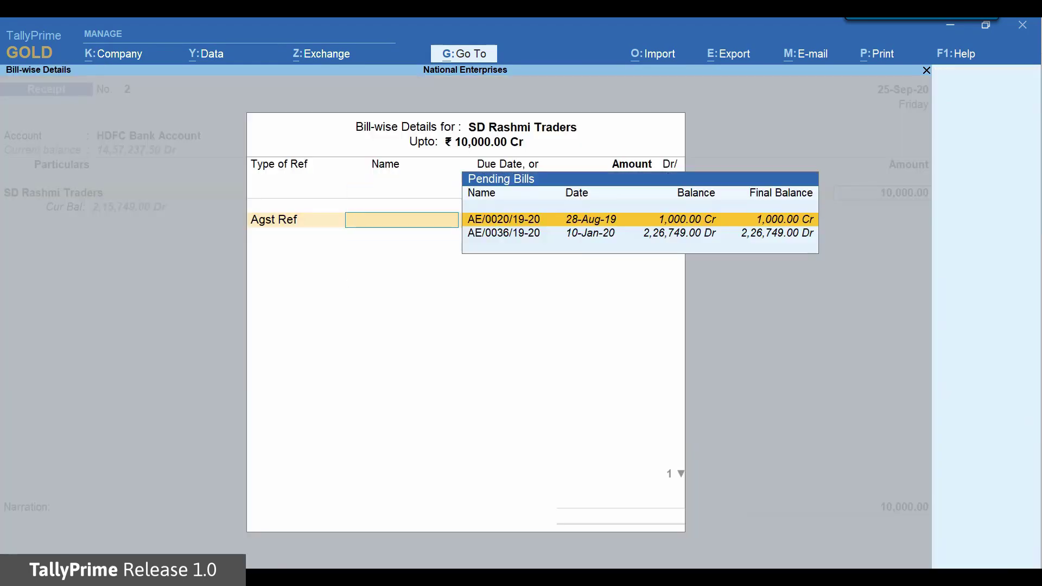
pyautogui.press('Down')
pyautogui.press('Return')
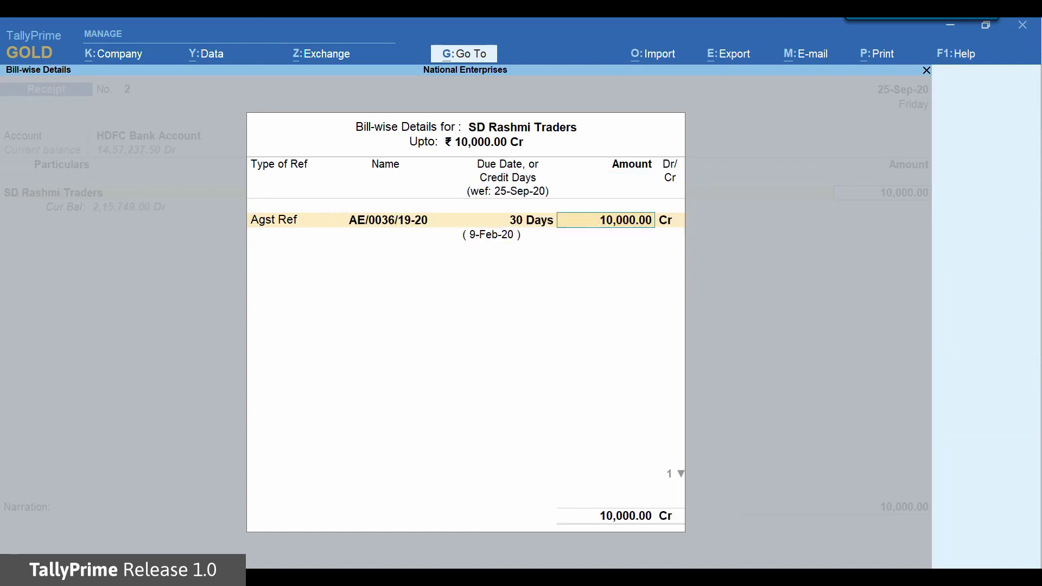
pyautogui.press('Return')
pyautogui.press('Return')
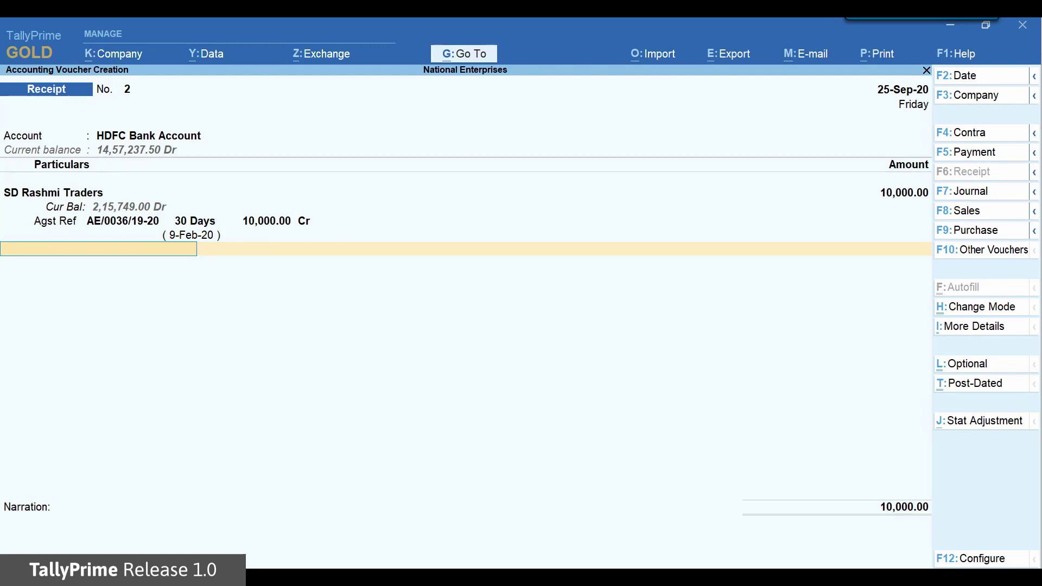
# Accept the receipt voucher with no narration and return to the Gateway of Tally
pyautogui.press('Return')
pyautogui.press('Return')
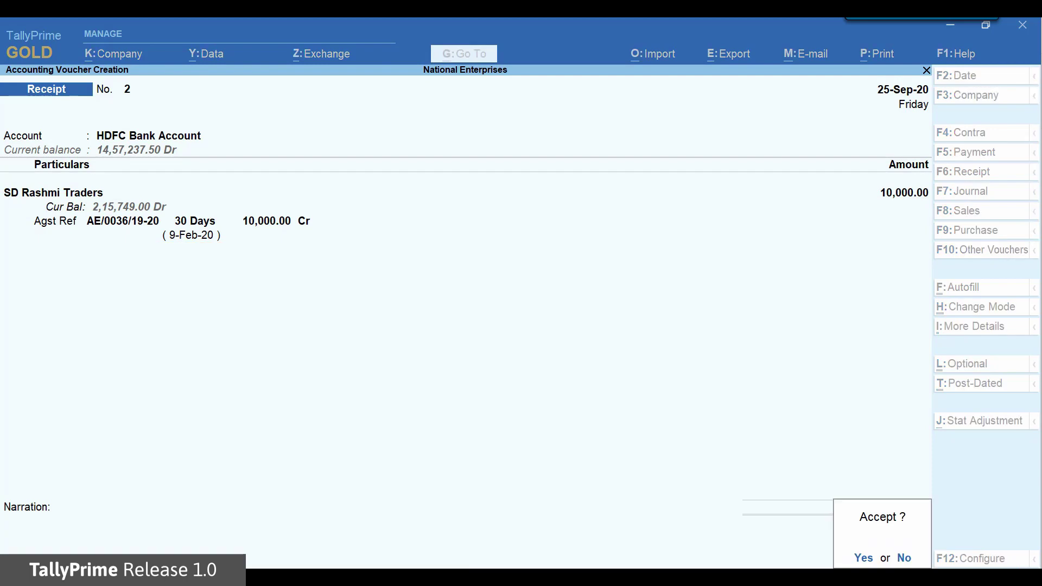
pyautogui.press('Return')
pyautogui.press('Escape')
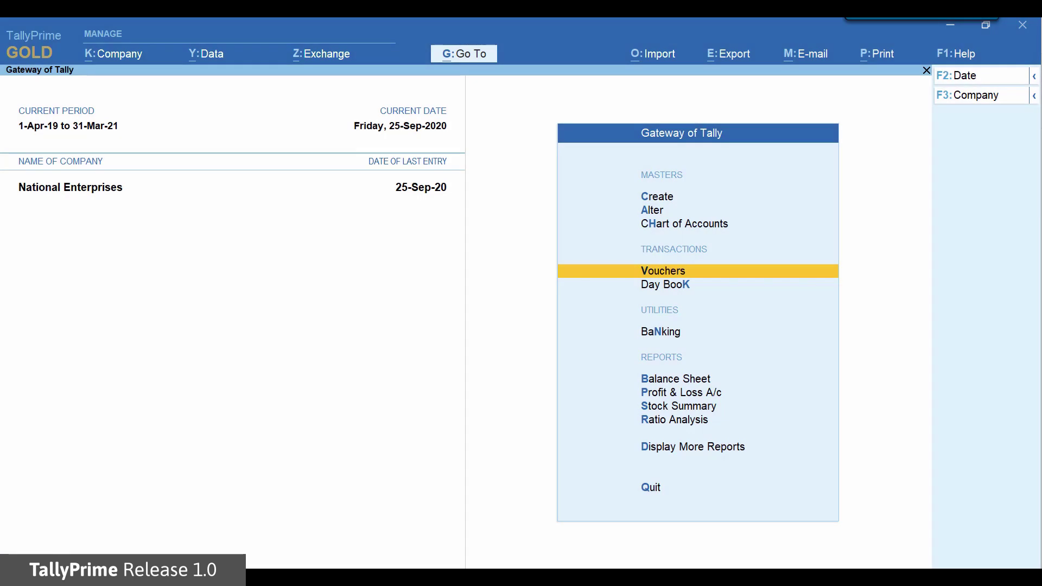
# Open the ledger creation form, view the list of other masters and return to the Gateway of Tally
pyautogui.press('Up')
pyautogui.press('Up')
pyautogui.press('Up')
pyautogui.press('Return')
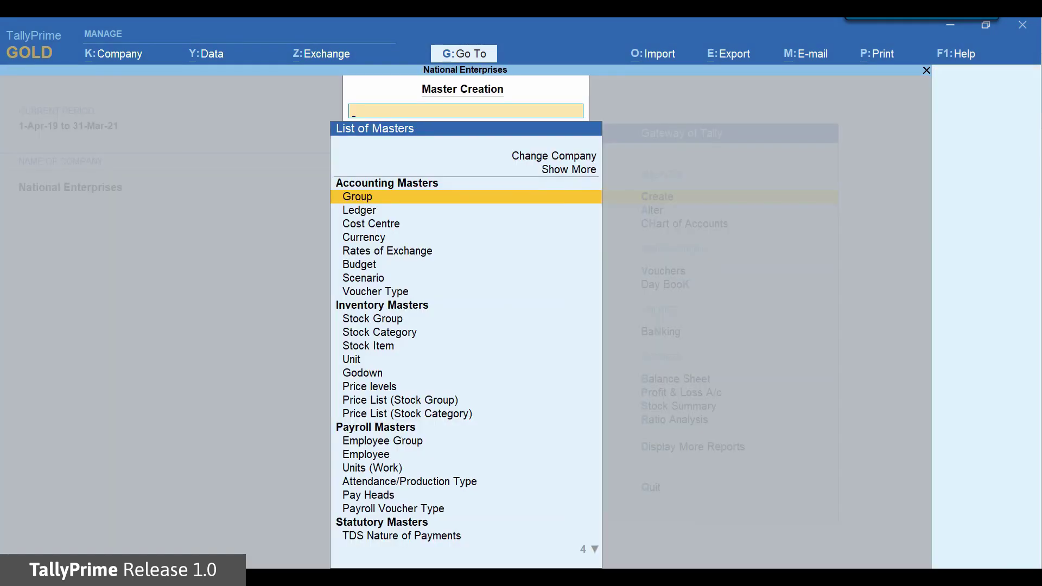
pyautogui.press('Down')
pyautogui.press('Return')
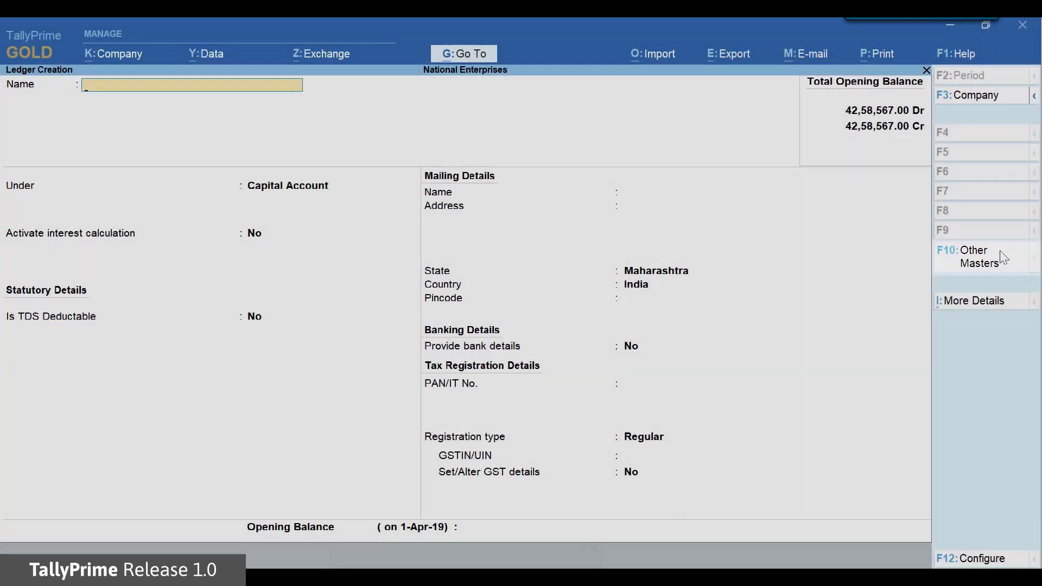
pyautogui.click(1004, 256)
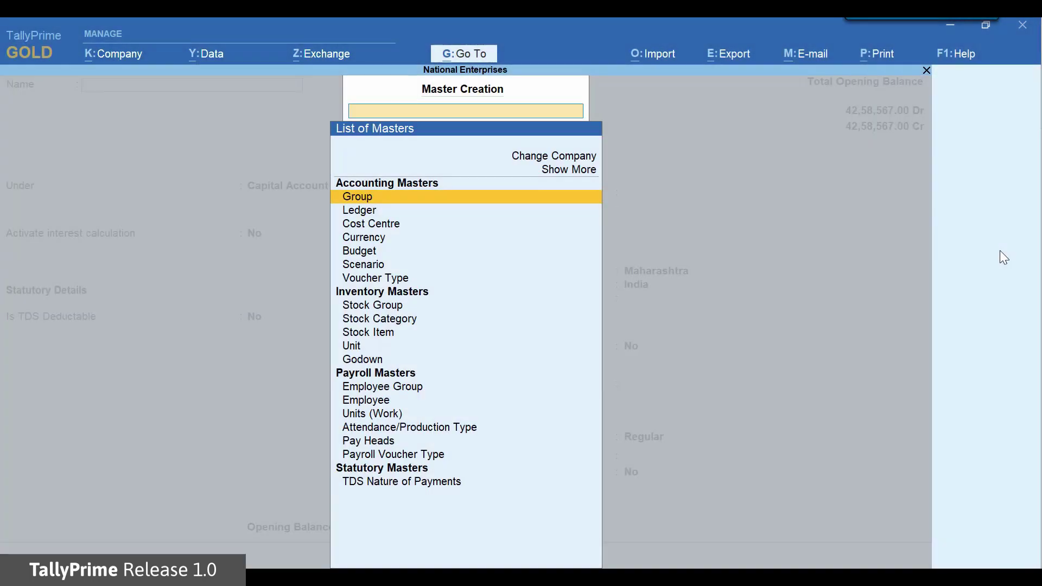
pyautogui.press('Escape')
pyautogui.press('Escape')
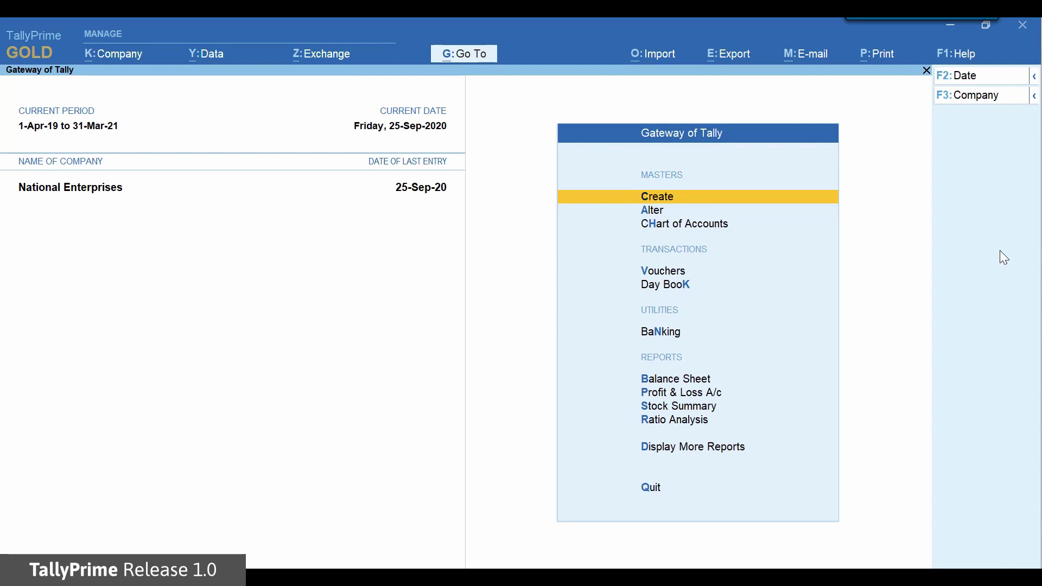
# Open a new receipt voucher and keep Single Entry as its voucher mode
pyautogui.press('Down')
pyautogui.press('Down')
pyautogui.press('Down')
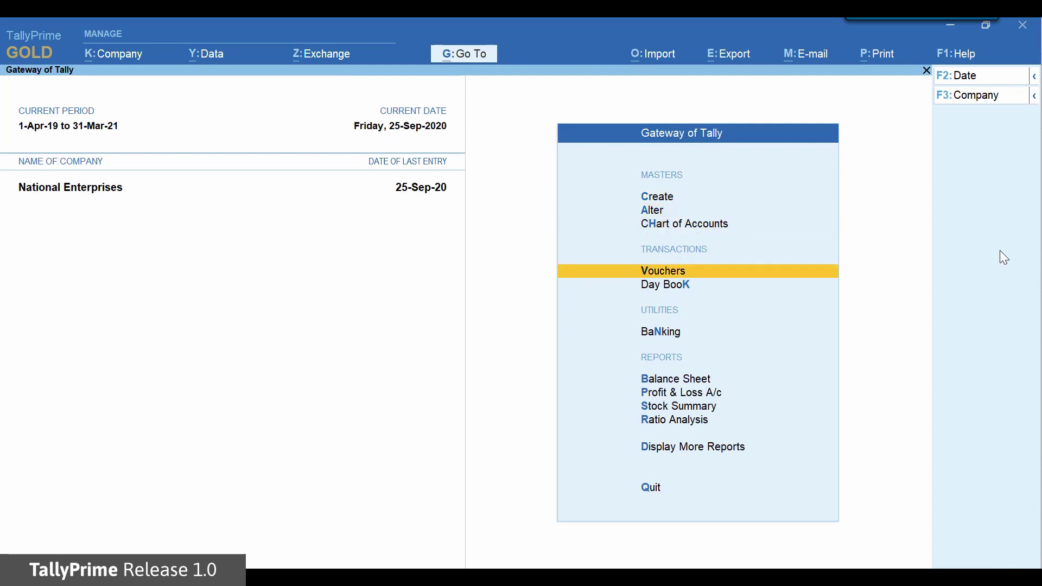
pyautogui.press('Return')
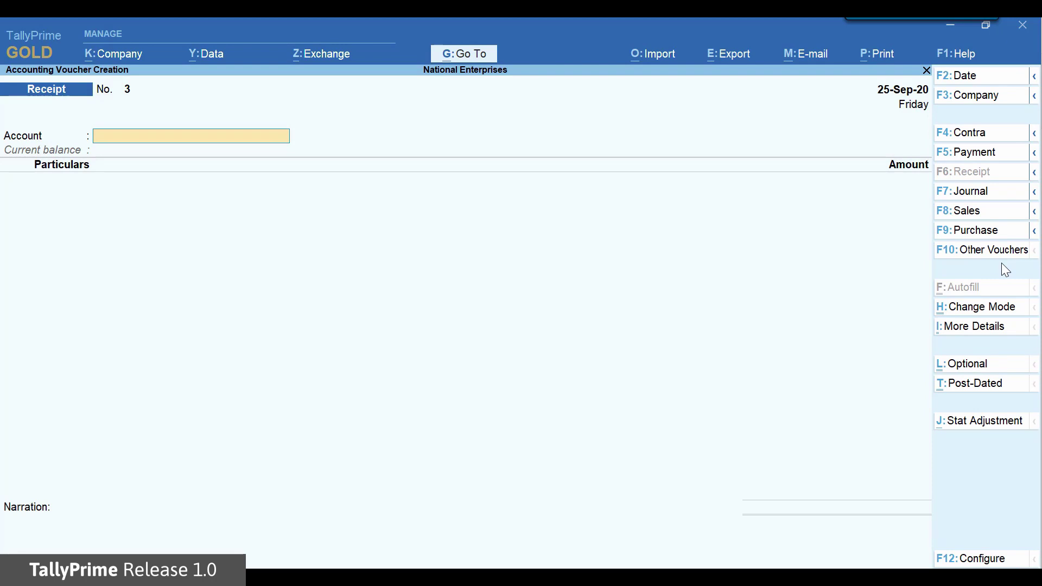
pyautogui.click(999, 308)
pyautogui.click(999, 309)
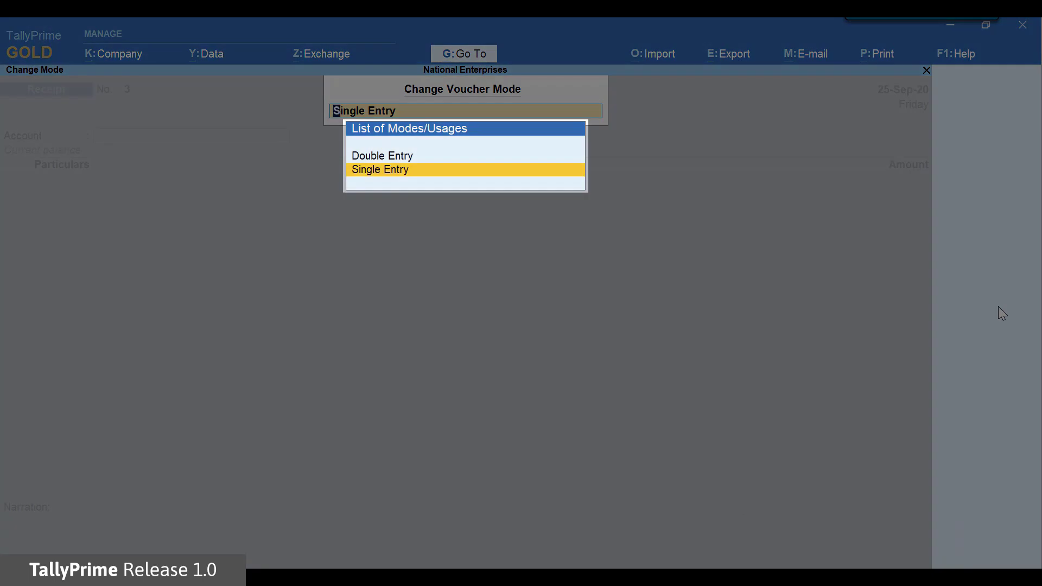
pyautogui.press('Return')
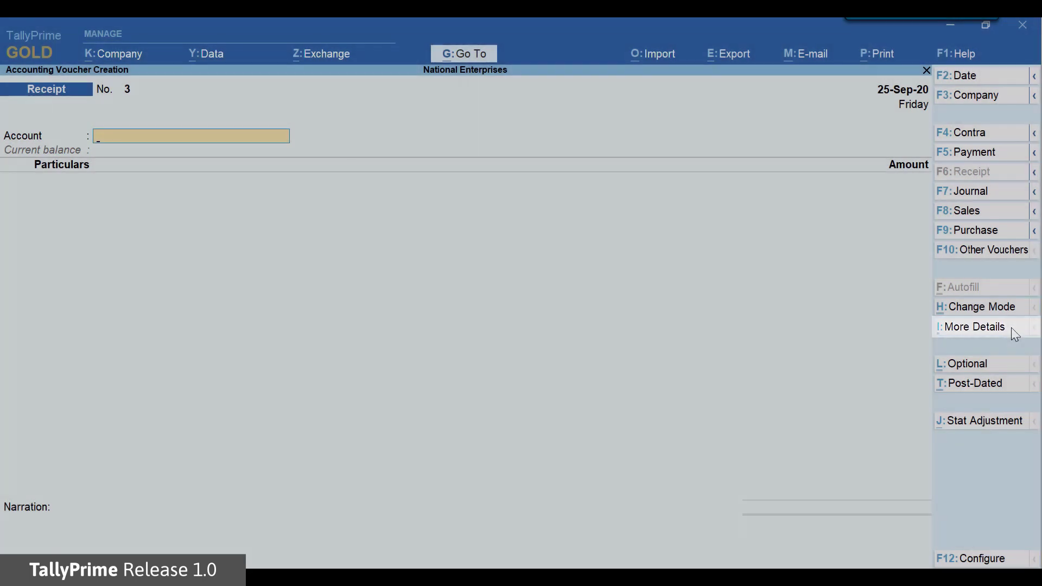
# Add supplier reference number 35 dated 25-Sep-20 to the receipt voucher's additional details
pyautogui.click(1013, 329)
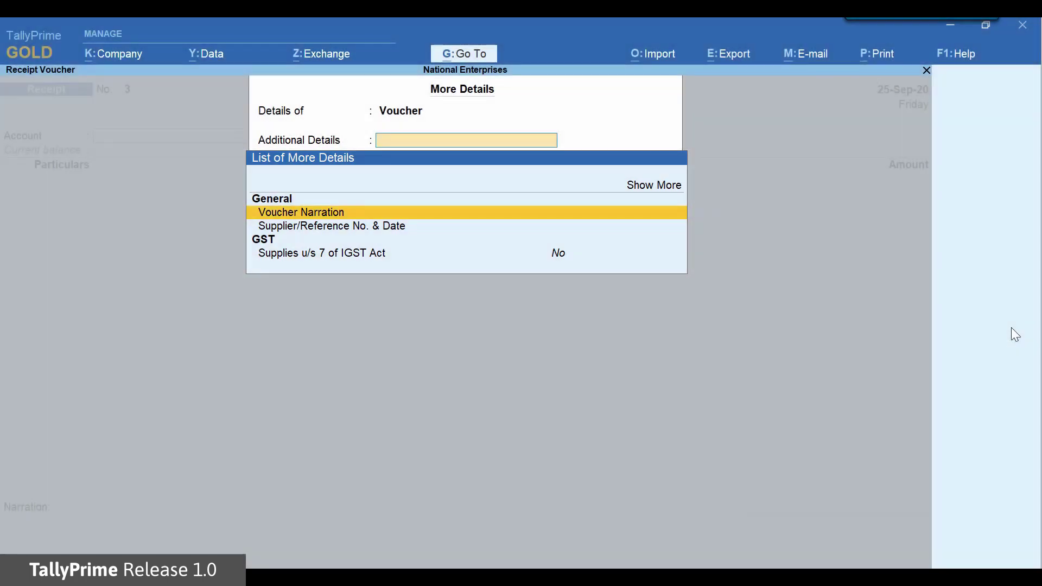
pyautogui.press('Down')
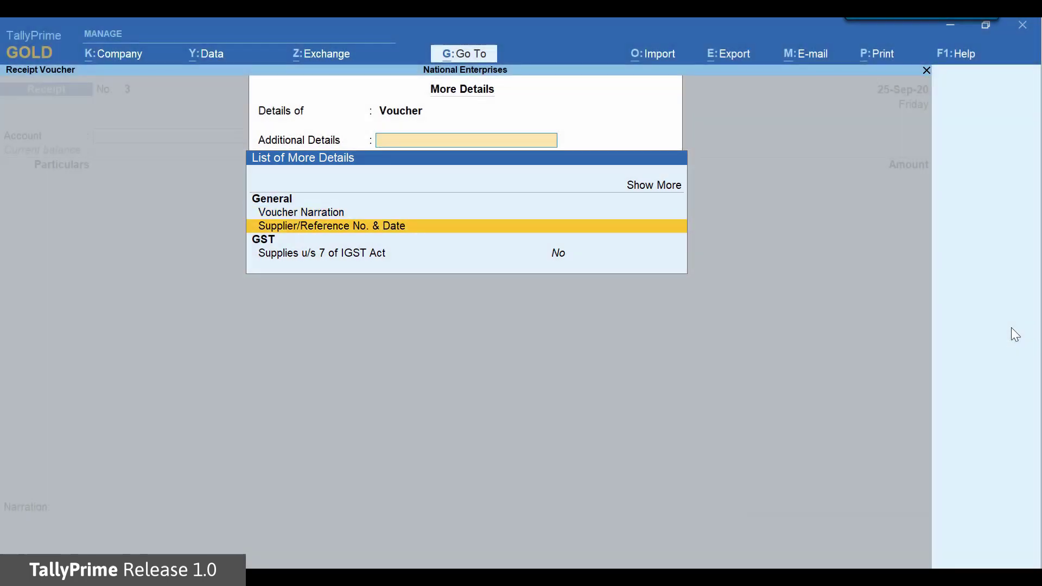
pyautogui.press('Return')
pyautogui.write('35')
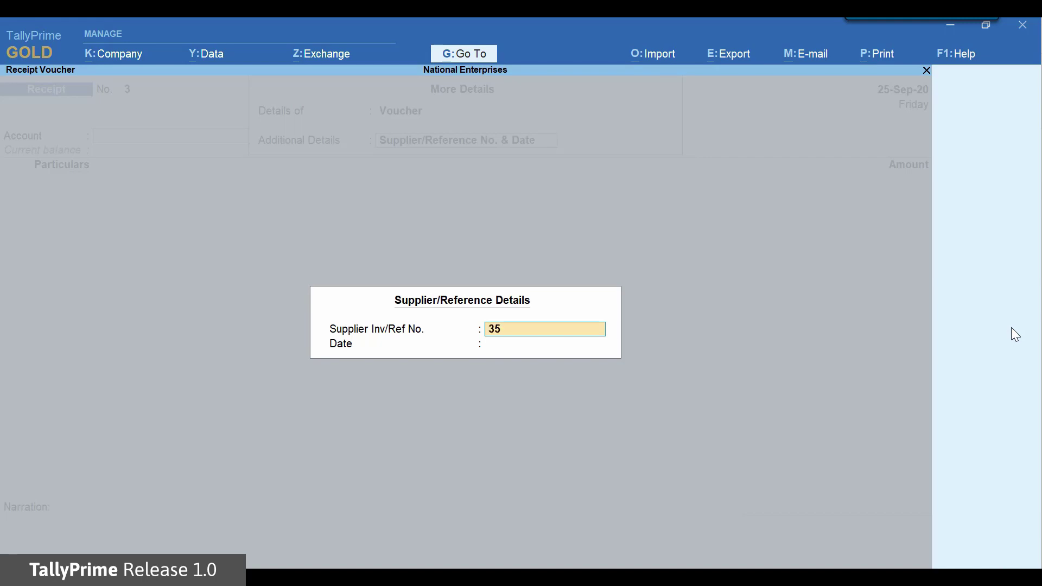
pyautogui.press('Return')
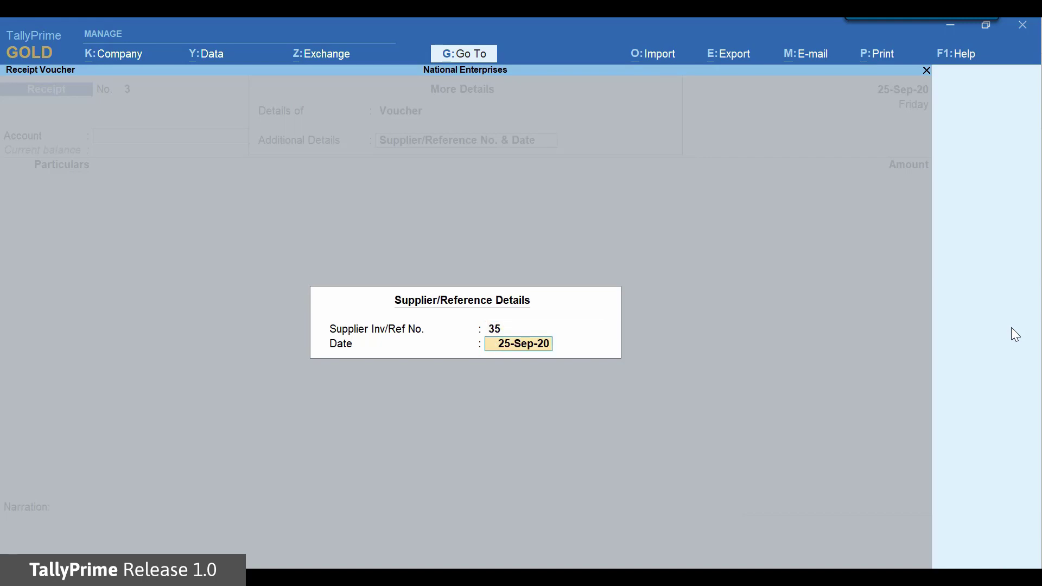
pyautogui.press('Return')
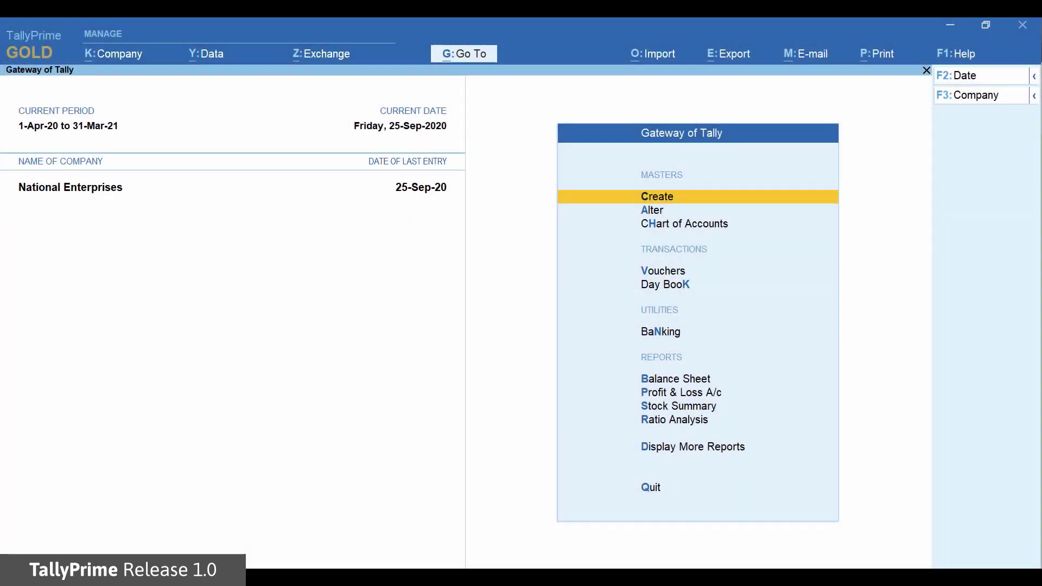
# View the blank payment voucher form and return to the Gateway of Tally without making an entry
pyautogui.press('Down')
pyautogui.press('Down')
pyautogui.press('Down')
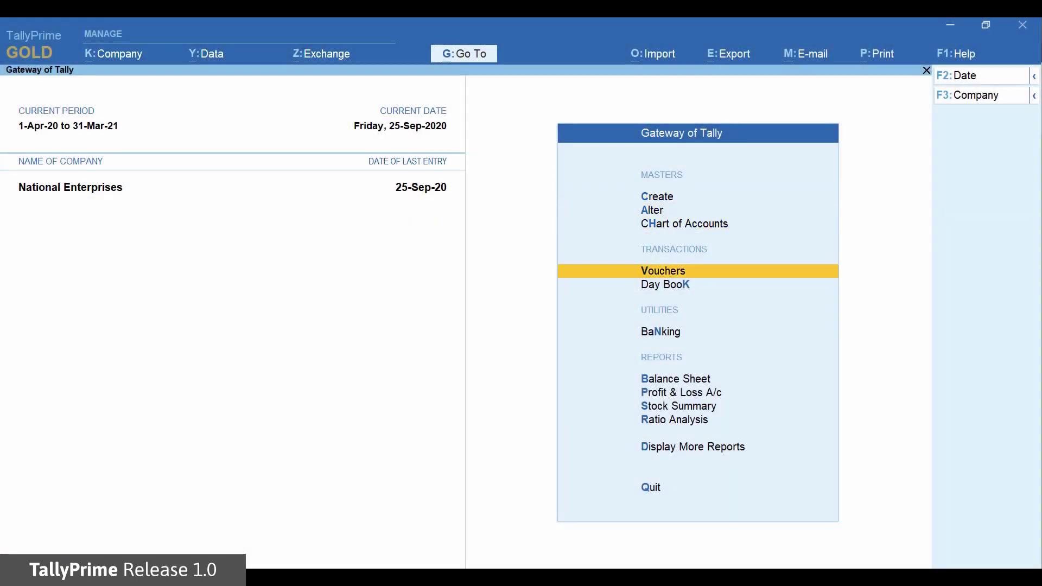
pyautogui.press('Return')
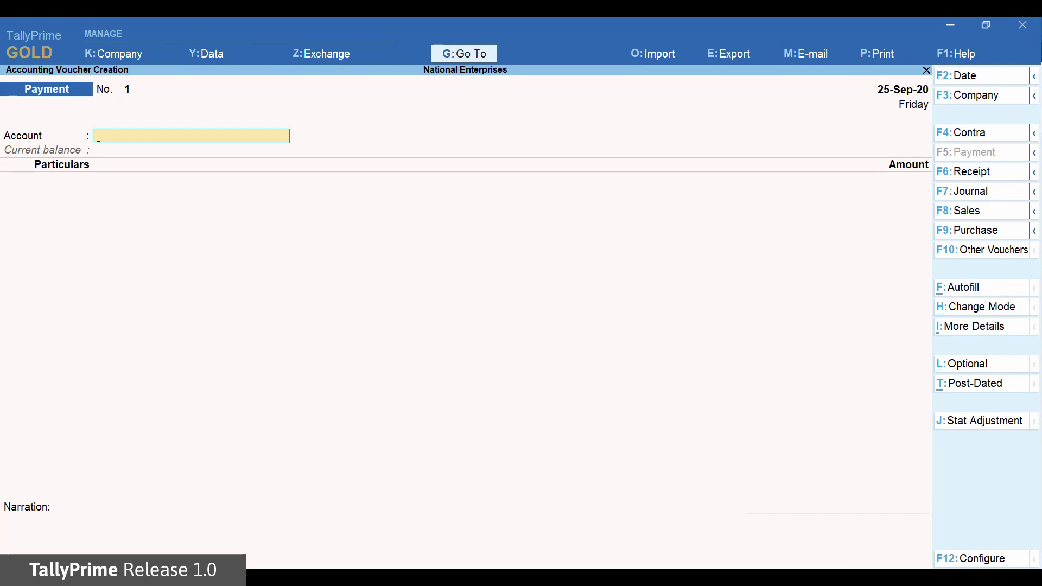
pyautogui.press('Escape')
pyautogui.press('Return')
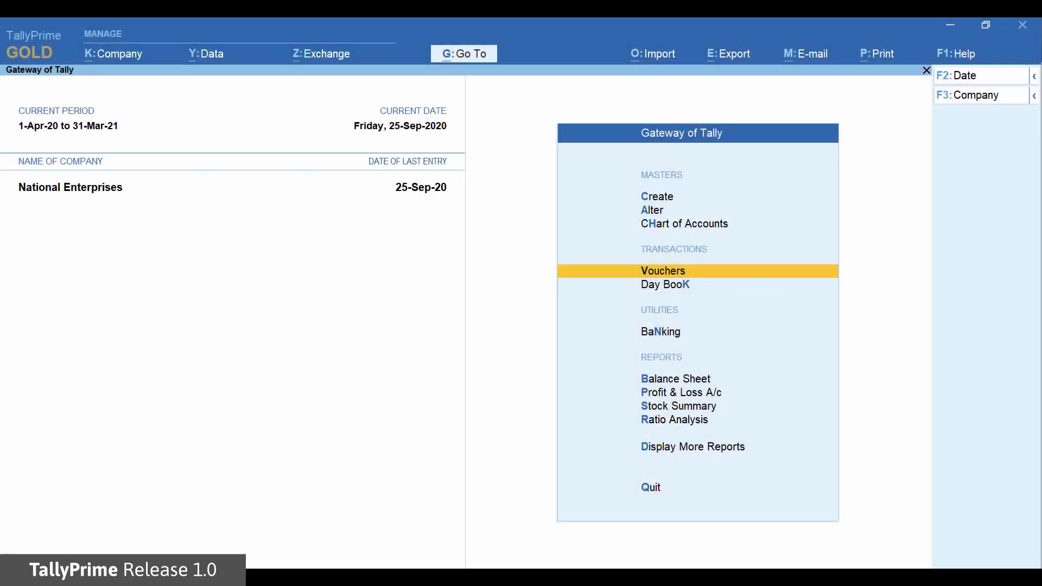
# Open the Day Book for the current date
pyautogui.press('k')
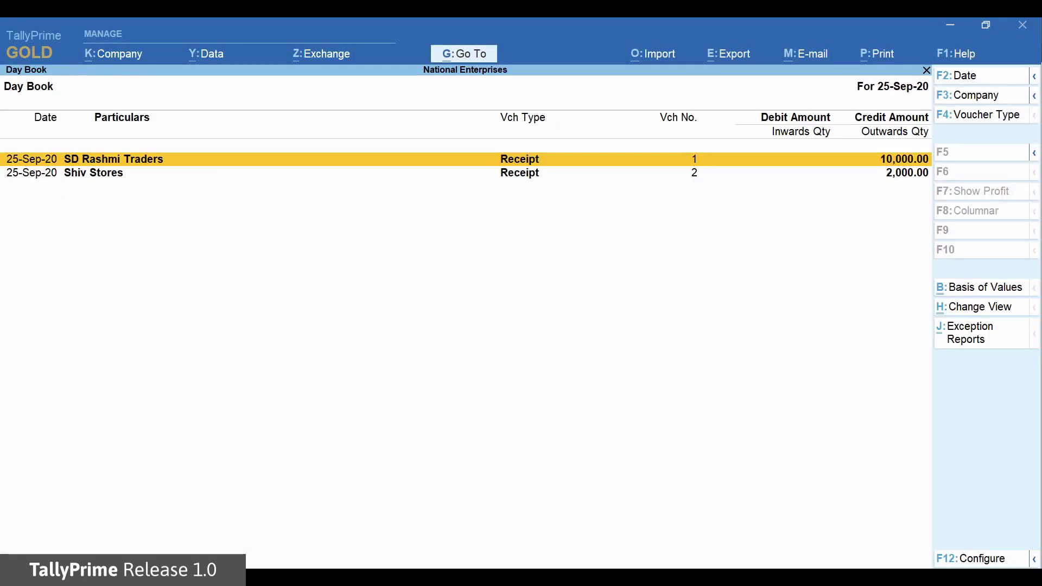
# Leave the Day Book and view the company's Profit & Loss A/c report
pyautogui.press('Escape')
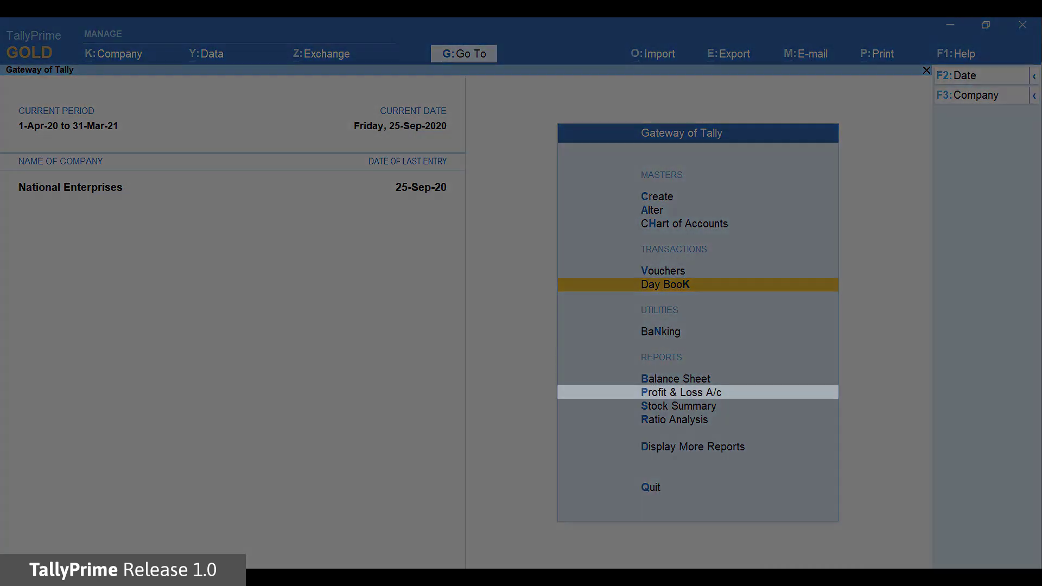
pyautogui.press('Down')
pyautogui.press('Down')
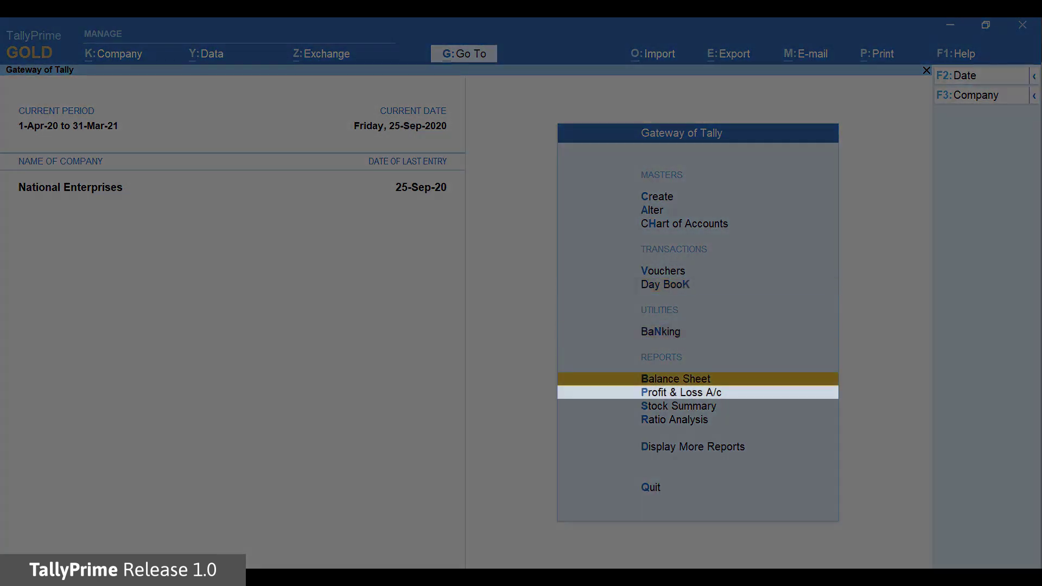
pyautogui.press('Down')
pyautogui.press('Return')
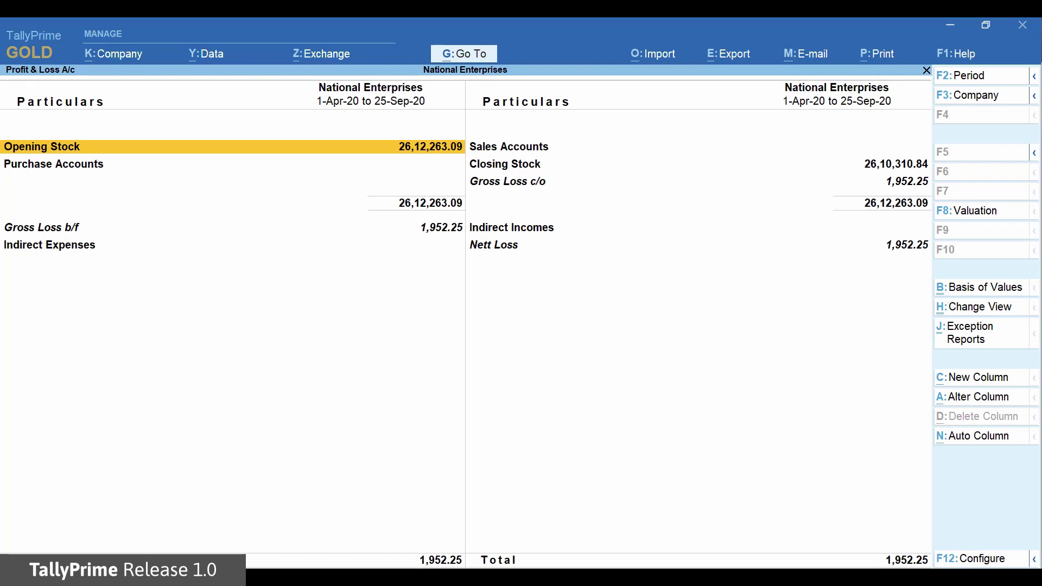
# View the company's Ratio Analysis report and return to the Gateway of Tally
pyautogui.press('Escape')
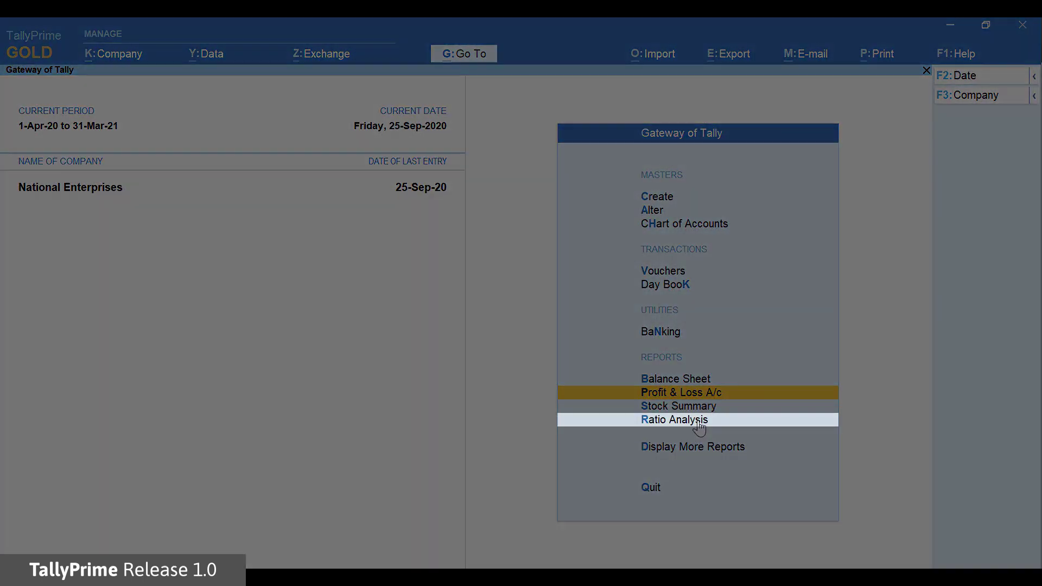
pyautogui.click(699, 426)
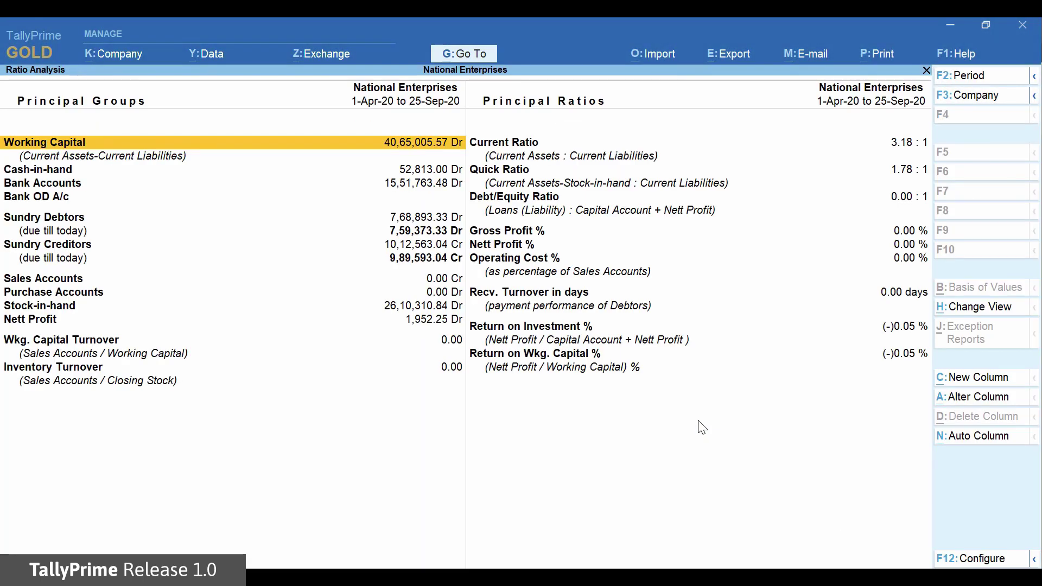
pyautogui.press('Escape')
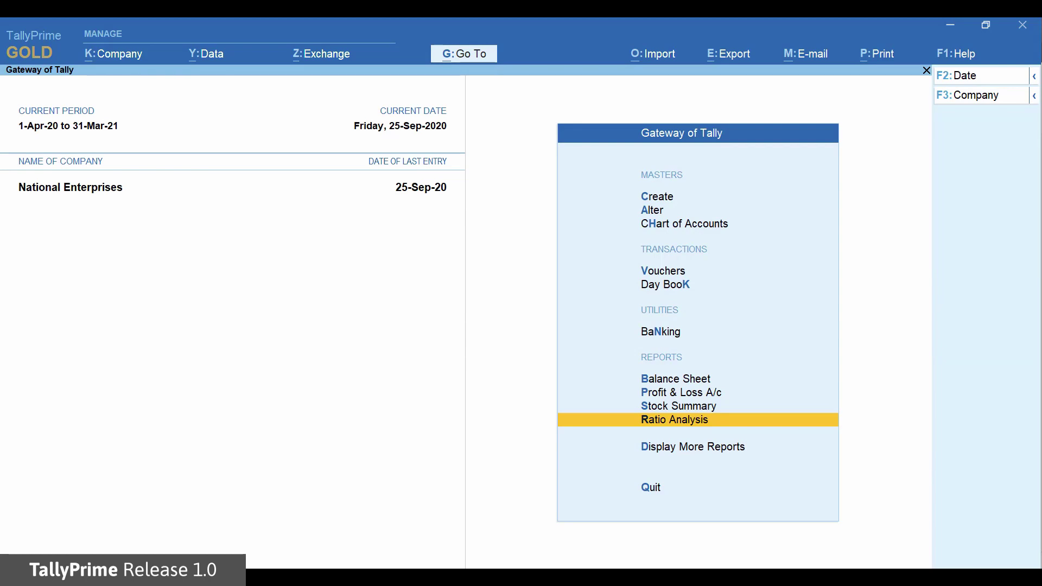
# Start creating a new ledger master and name it Raj Enterprises
pyautogui.press('Up')
pyautogui.press('Up')
pyautogui.press('Up')
pyautogui.press('Up')
pyautogui.press('Up')
pyautogui.press('Up')
pyautogui.press('Up')
pyautogui.press('Up')
pyautogui.press('Up')
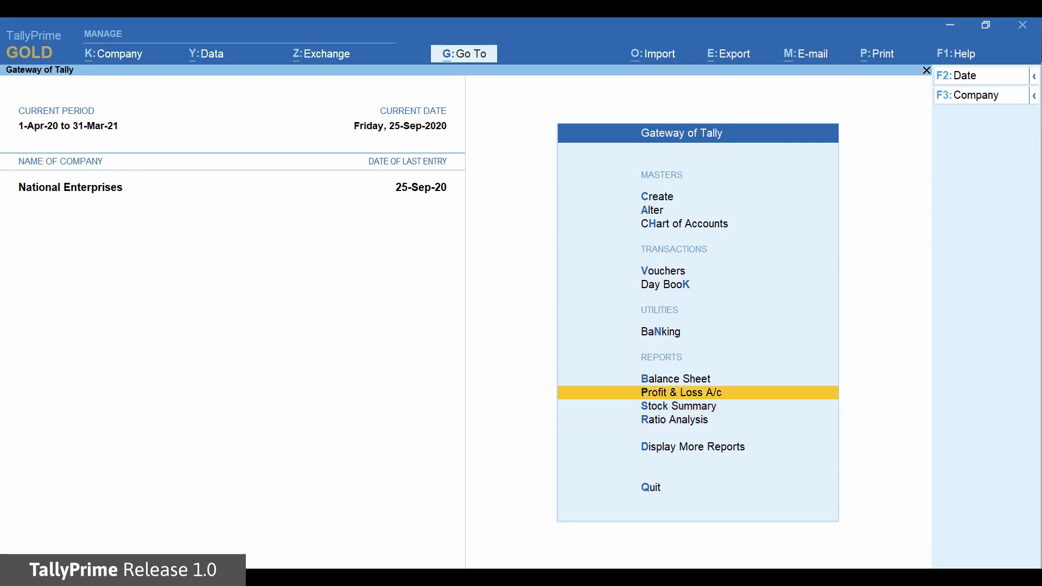
pyautogui.press('Return')
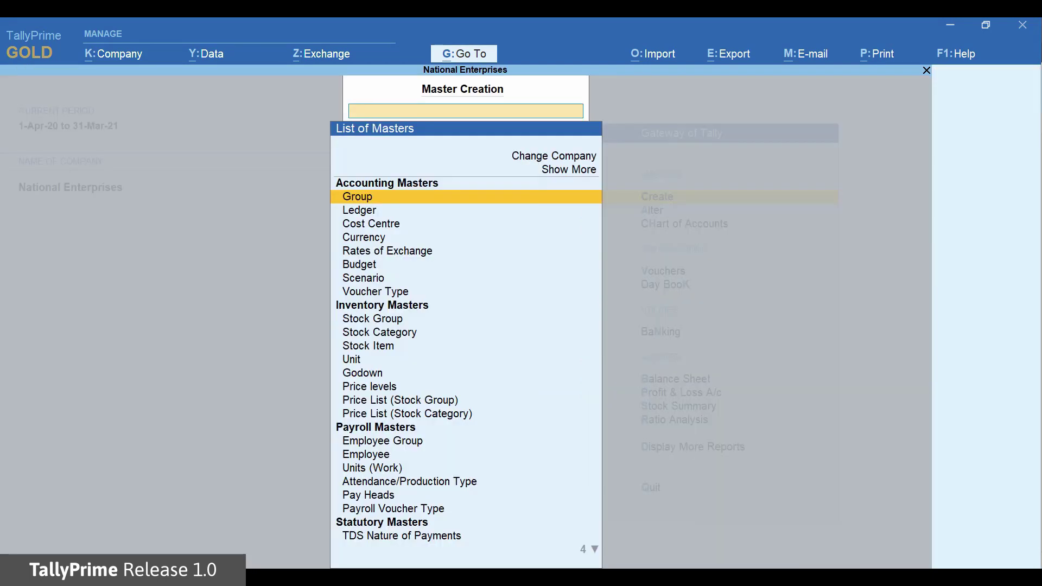
pyautogui.press('Down')
pyautogui.press('Return')
pyautogui.write('Raj Enterprises')
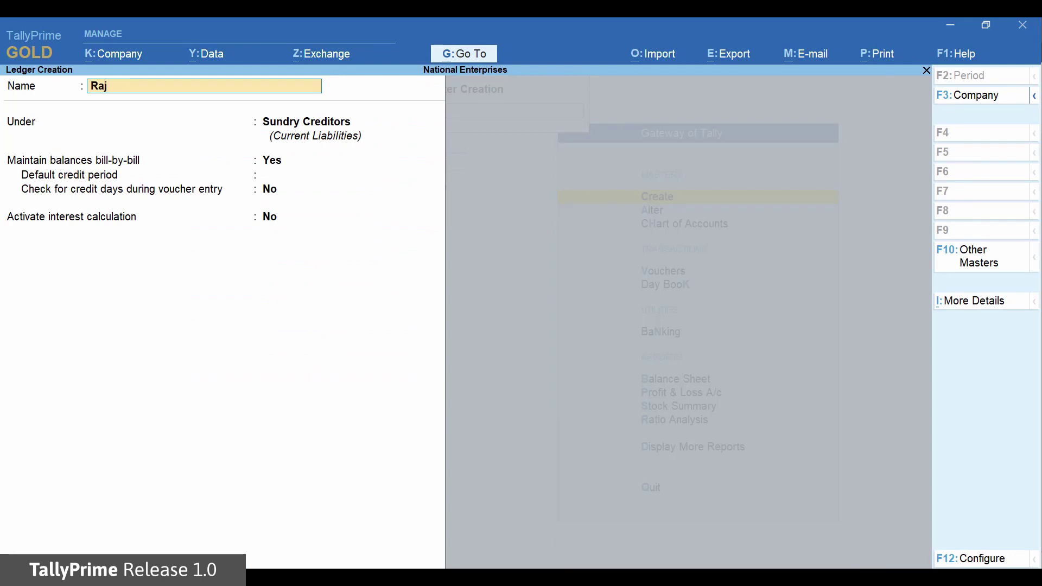
# Group the Raj Enterprises ledger under Sundry Debtors, save it with the default settings and return to the Gateway of Tally
pyautogui.press('Return')
pyautogui.press('Down')
pyautogui.press('Return')
pyautogui.press('Return')
pyautogui.press('Return')
pyautogui.press('Return')
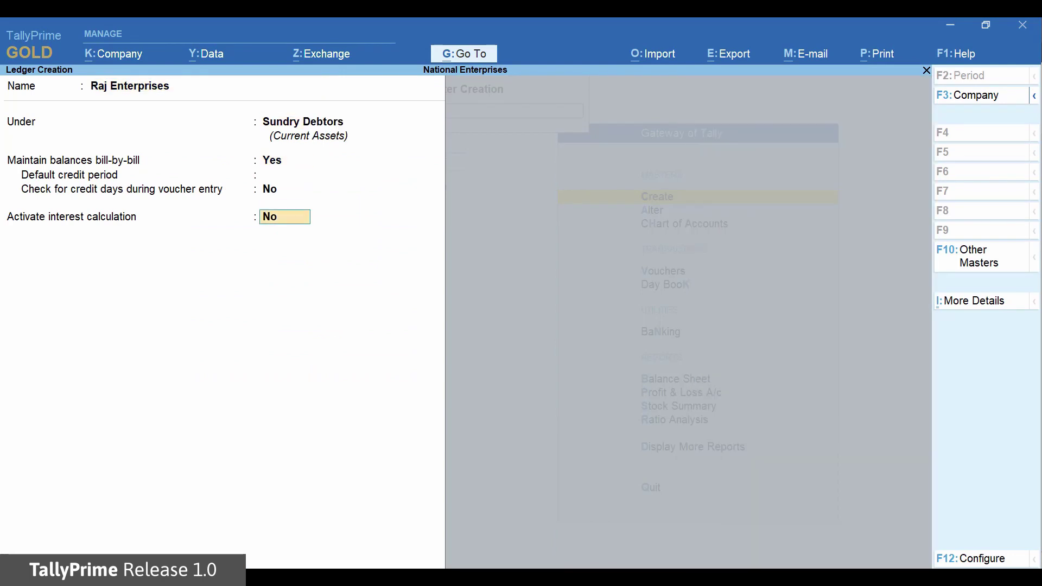
pyautogui.press('Return')
pyautogui.press('Return')
pyautogui.press('Escape')
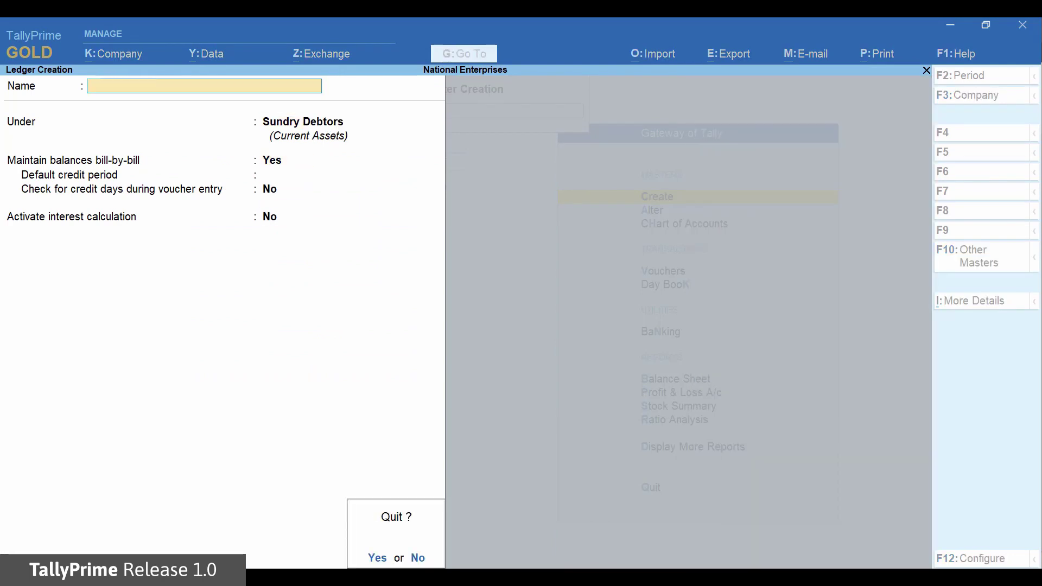
pyautogui.press('y')
pyautogui.press('Escape')
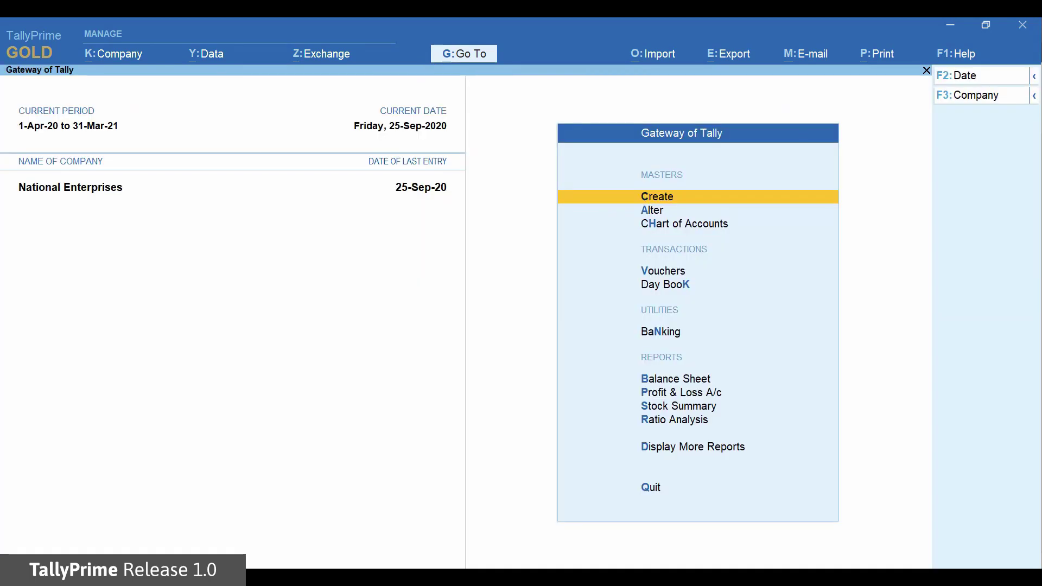
# Open a new payment voucher and choose HDFC Bank Account as its account
pyautogui.press('Down')
pyautogui.press('Down')
pyautogui.press('Down')
pyautogui.press('Return')
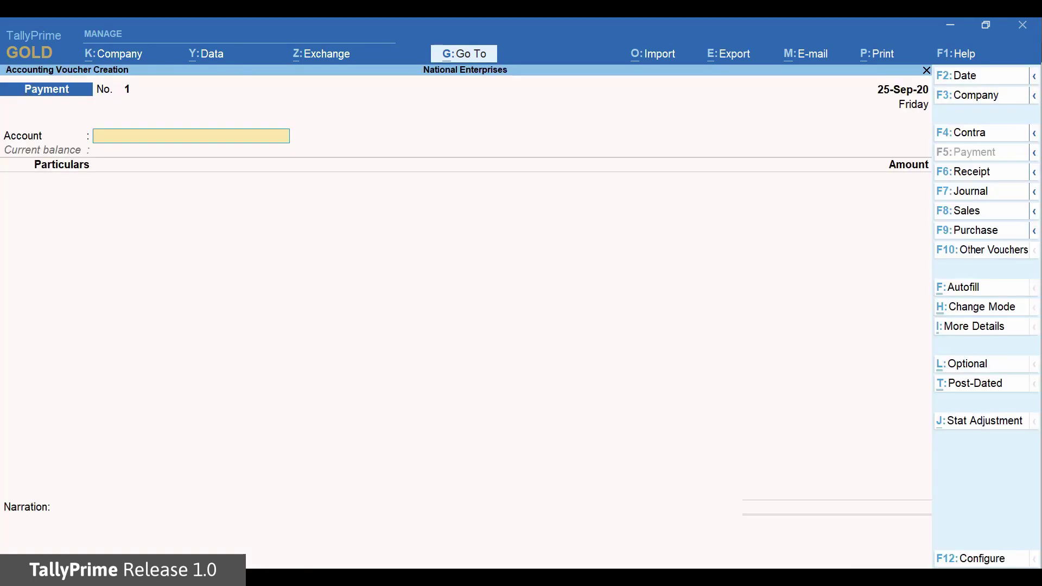
pyautogui.press('Down')
pyautogui.press('Down')
pyautogui.press('Down')
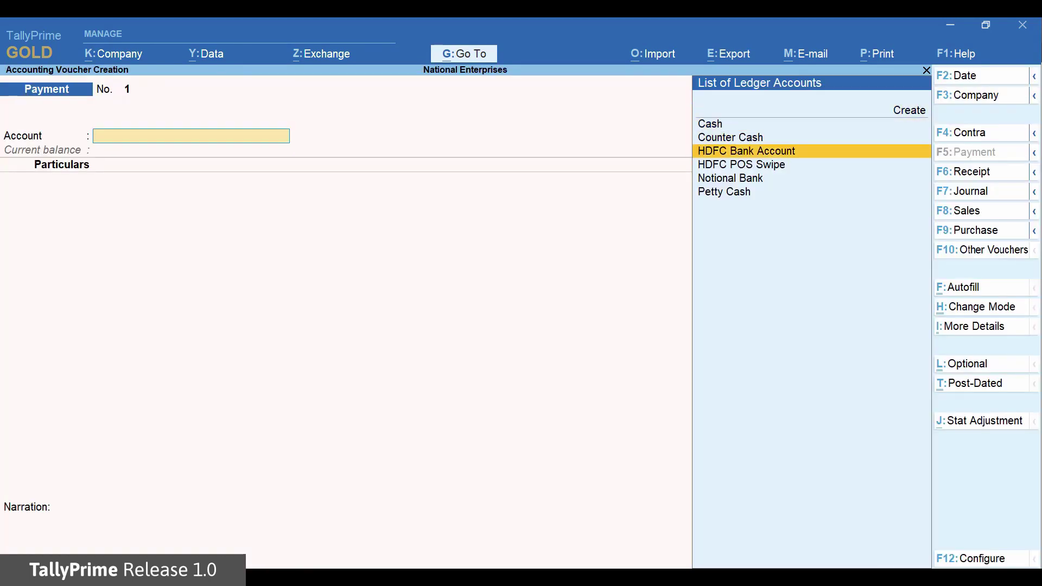
pyautogui.press('Return')
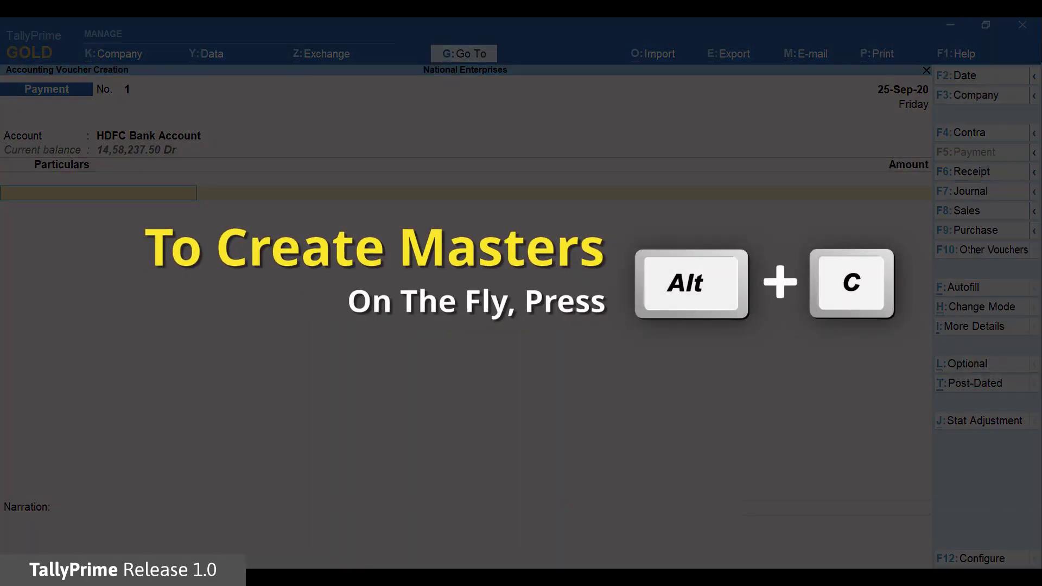
# Create the ledger Rishi Traders under Sundry Creditors from within the payment voucher and use it as the voucher's particulars
pyautogui.hotkey('alt', 'c')
pyautogui.write('Rish')
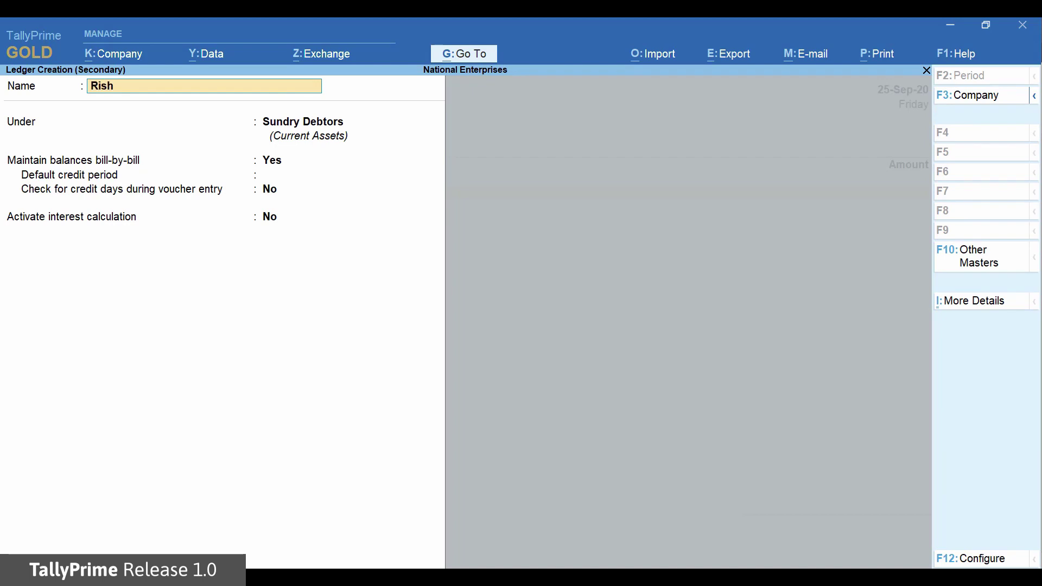
pyautogui.write('i Traders')
pyautogui.press('Return')
pyautogui.press('Up')
pyautogui.press('Return')
pyautogui.press('Return')
pyautogui.press('Return')
pyautogui.press('Return')
pyautogui.press('Return')
pyautogui.press('Return')
# Enter a payment of 5,000 to Rishi Traders against New Ref 1, accept the voucher and return to the Gateway of Tally
pyautogui.write('5')
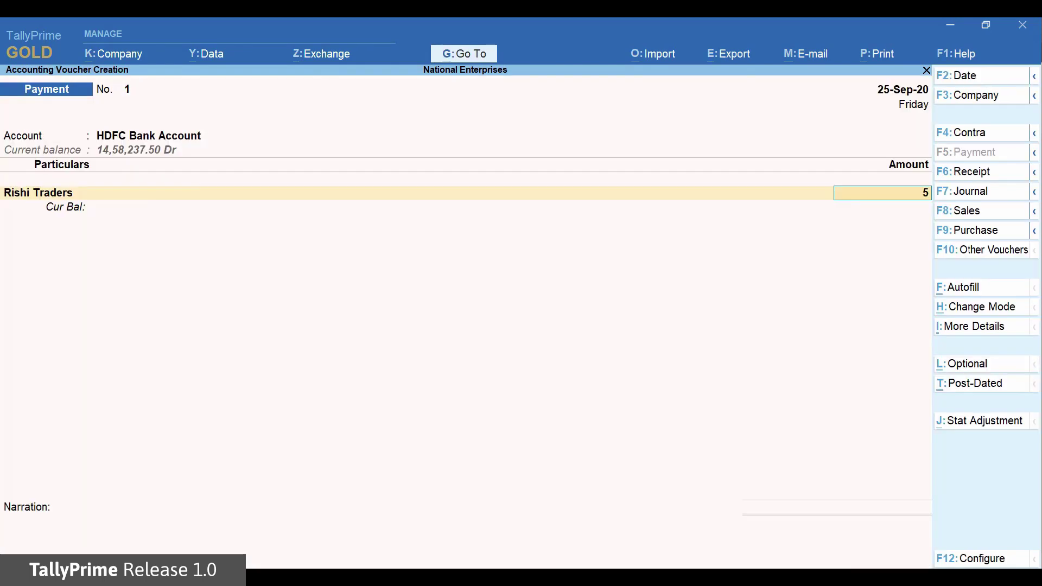
pyautogui.write('000')
pyautogui.press('Return')
pyautogui.press('Return')
pyautogui.press('Return')
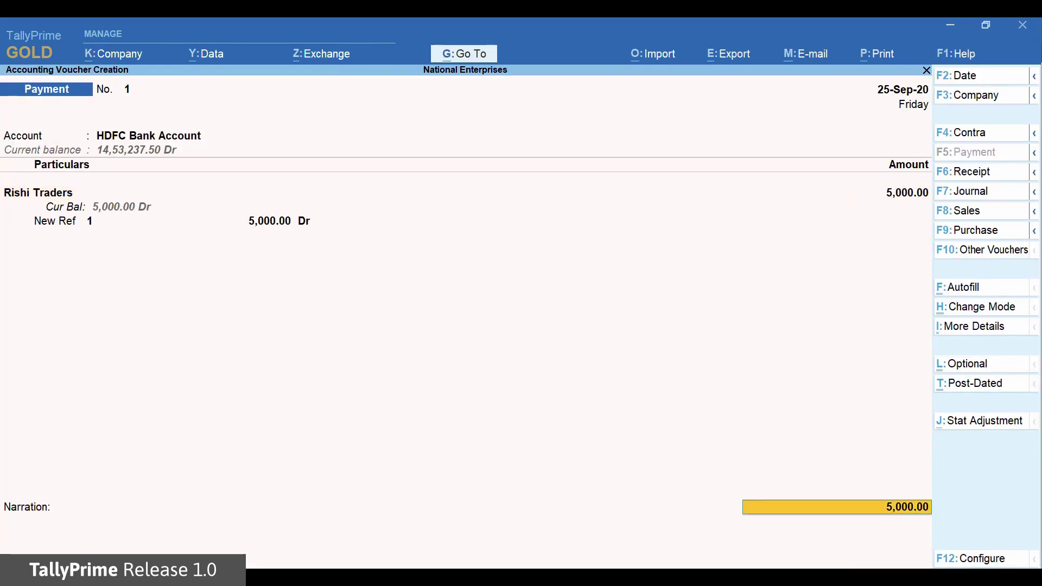
pyautogui.press('Return')
pyautogui.press('Return')
pyautogui.press('Return')
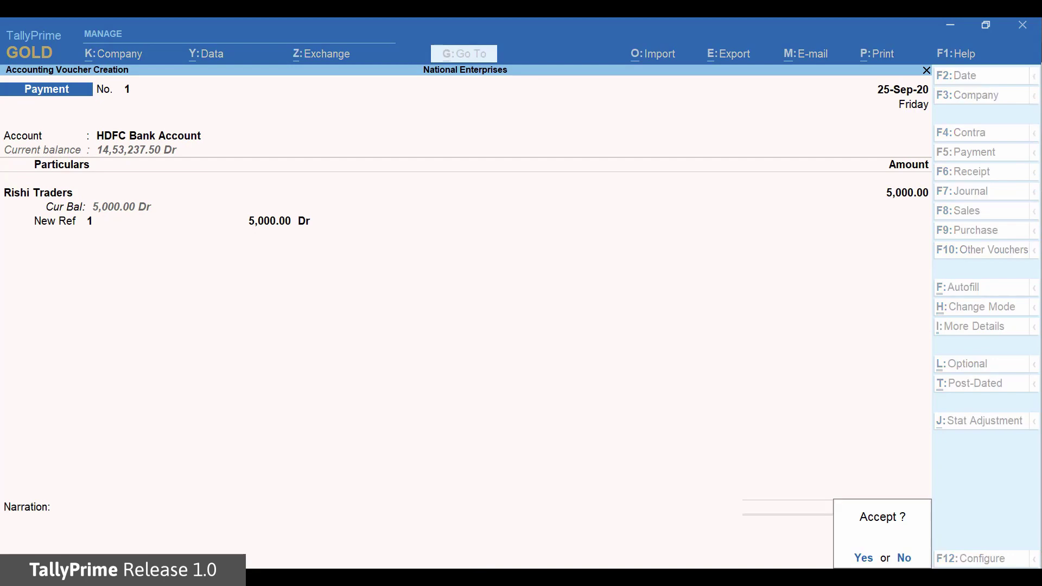
pyautogui.press('Return')
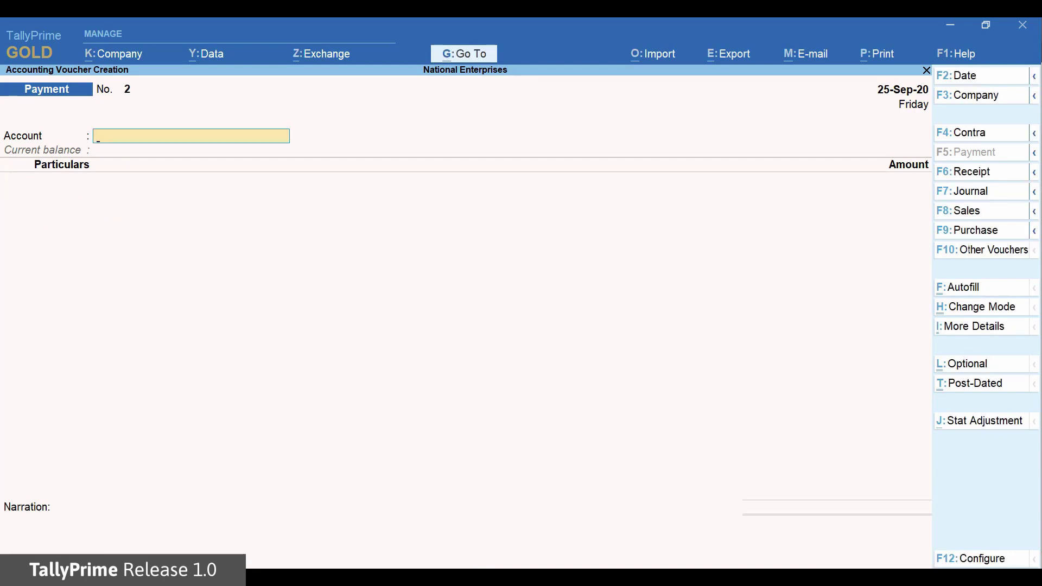
pyautogui.press('Escape')
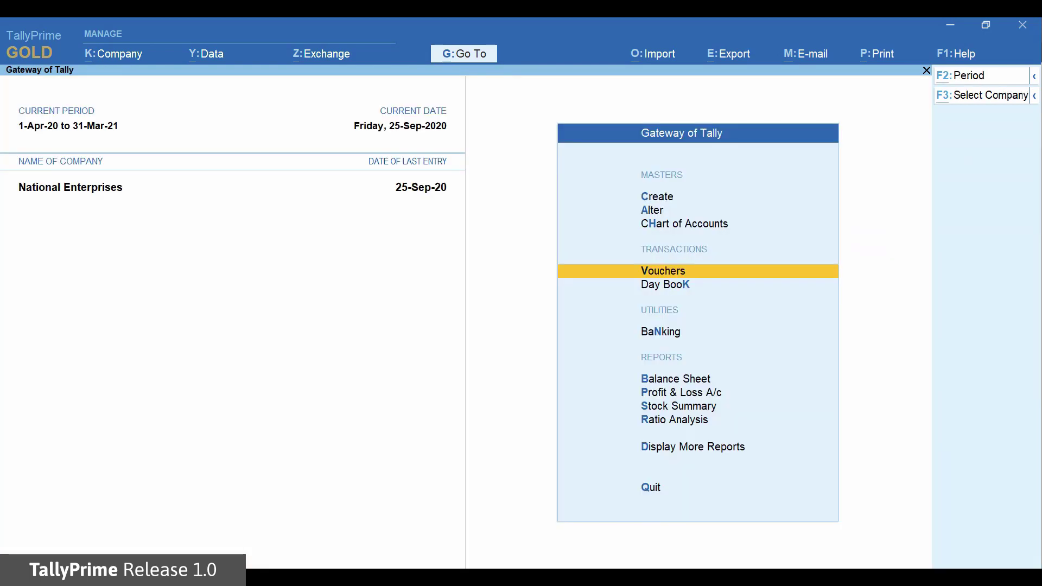
# Import masters from masters.xml in D:\TallyPrime, ignoring duplicates where a master already exists
pyautogui.hotkey('alt', 'o')
pyautogui.press('Return')
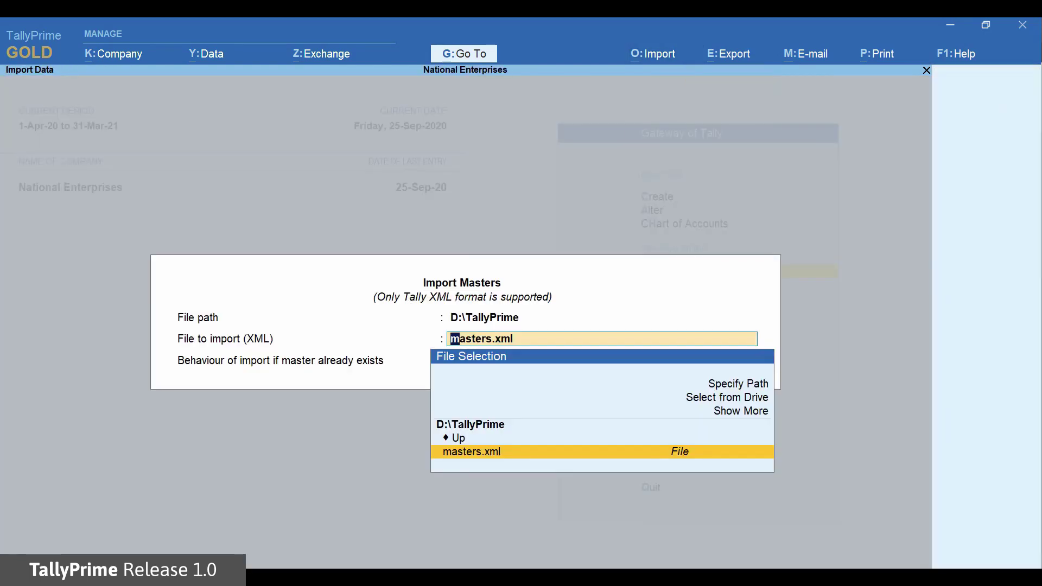
pyautogui.press('Return')
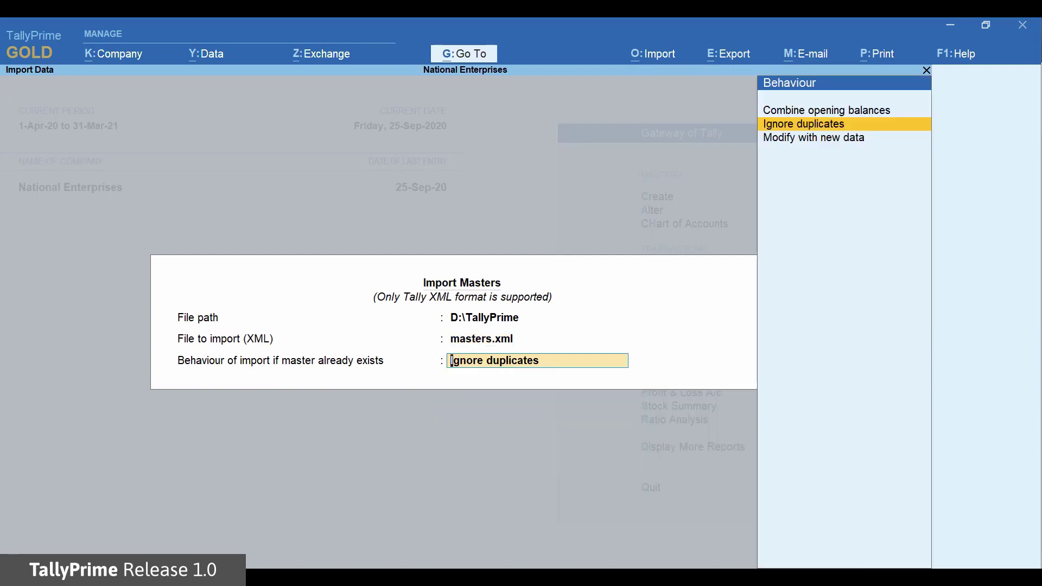
pyautogui.press('Return')
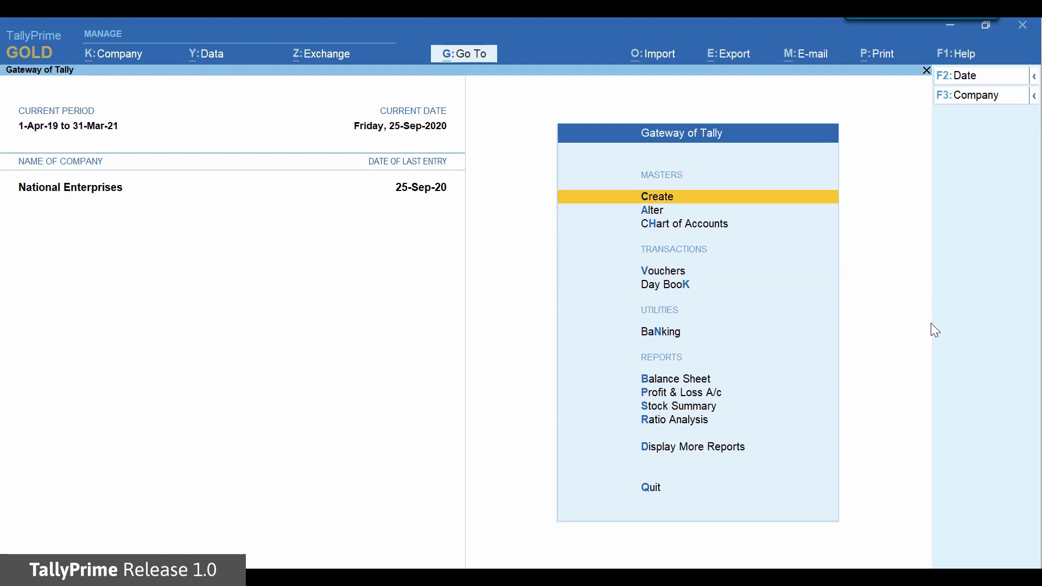
# Create and accept a ledger named Karan Enterprises under Sundry Debtors with the default settings
pyautogui.press('Return')
pyautogui.press('Down')
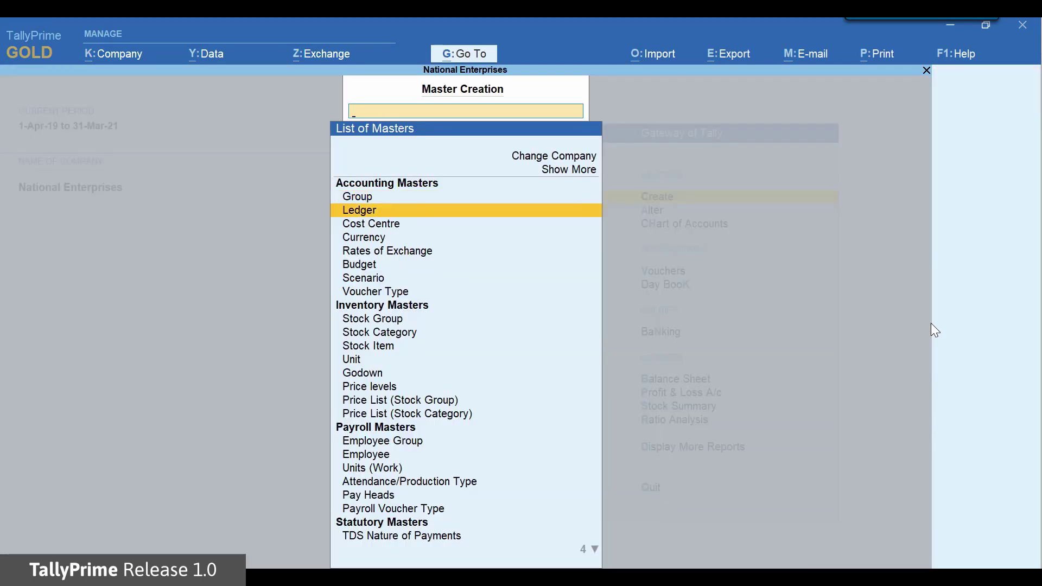
pyautogui.press('Return')
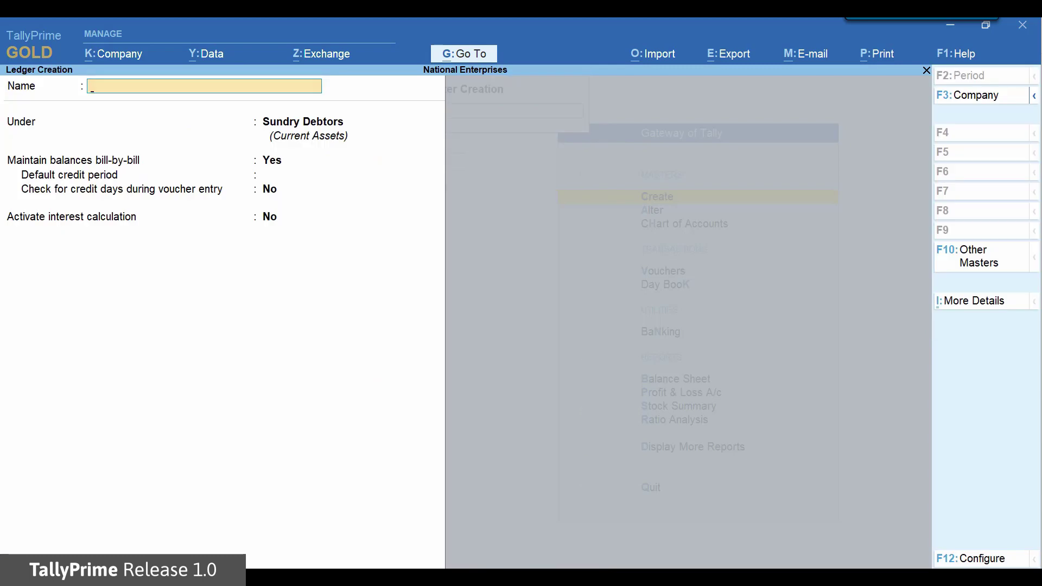
pyautogui.write('Karan Enterprises')
pyautogui.press('Return')
pyautogui.press('Return')
pyautogui.press('Return')
pyautogui.press('Return')
pyautogui.press('Return')
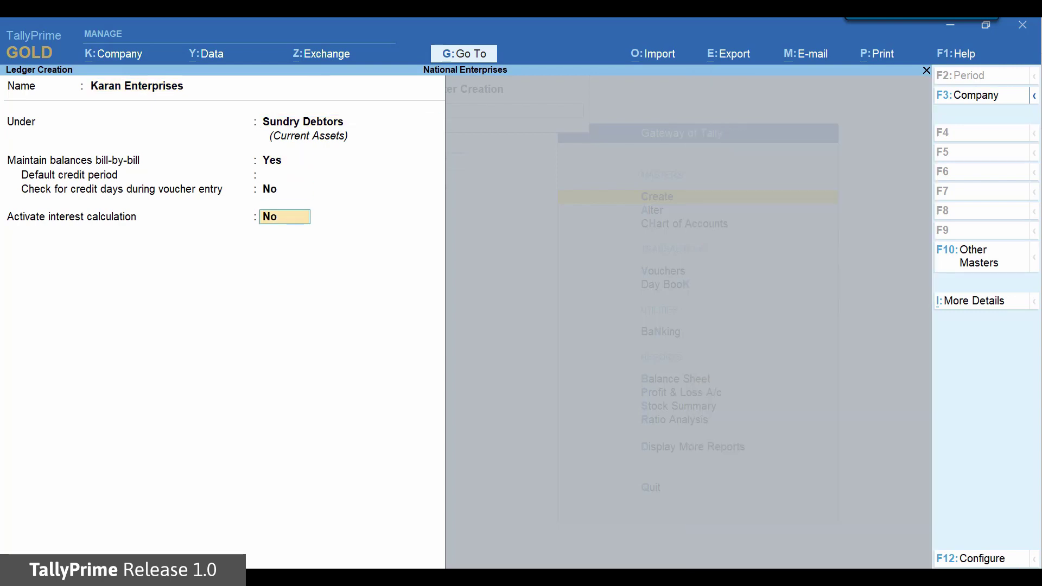
pyautogui.press('Return')
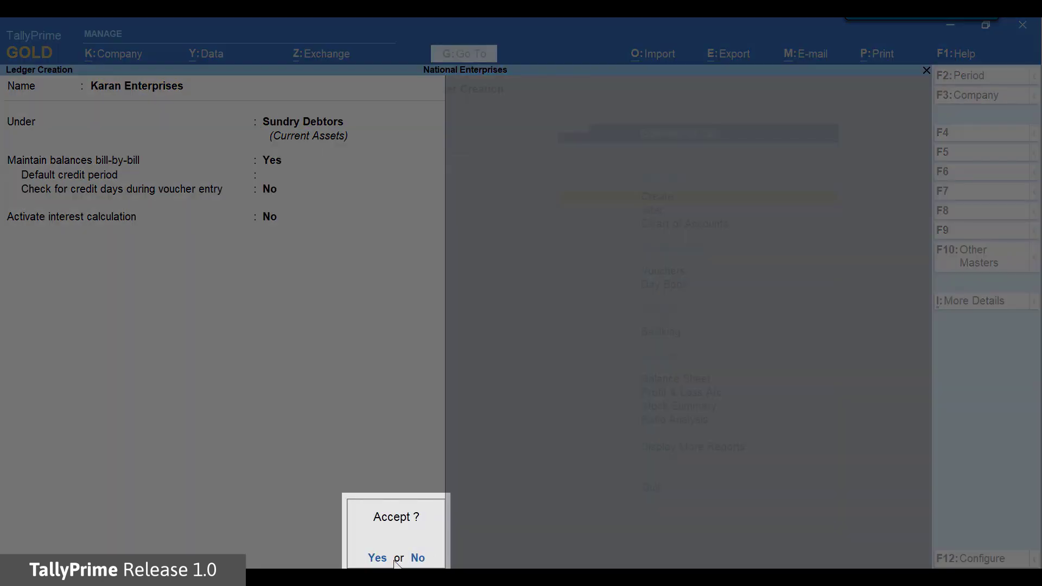
pyautogui.click(378, 559)
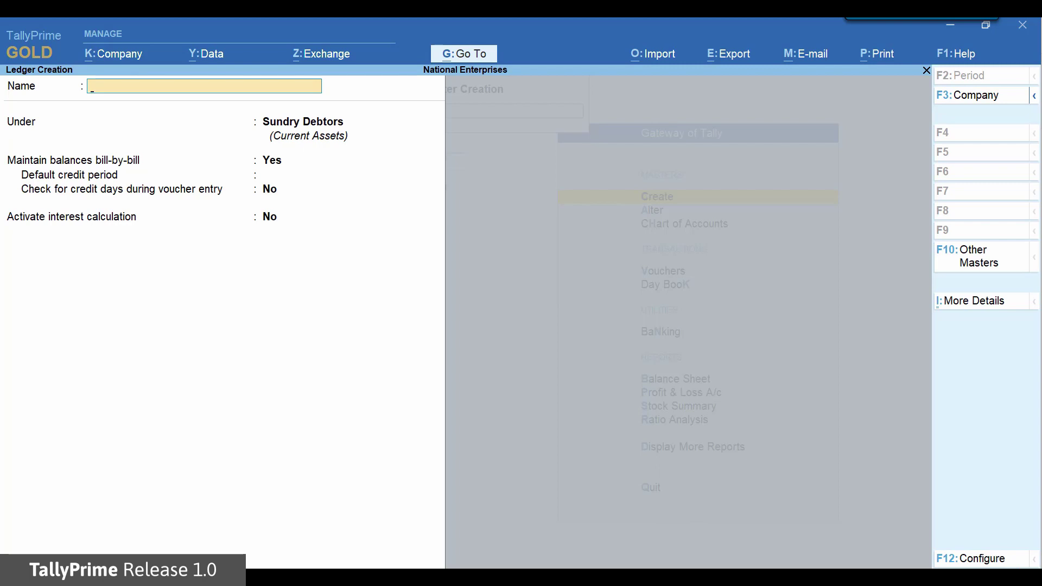
# Create and save a ledger named Unnati Traders under Sundry Creditors, and return to the Gateway of Tally
pyautogui.write('Unnati Traders')
pyautogui.press('Return')
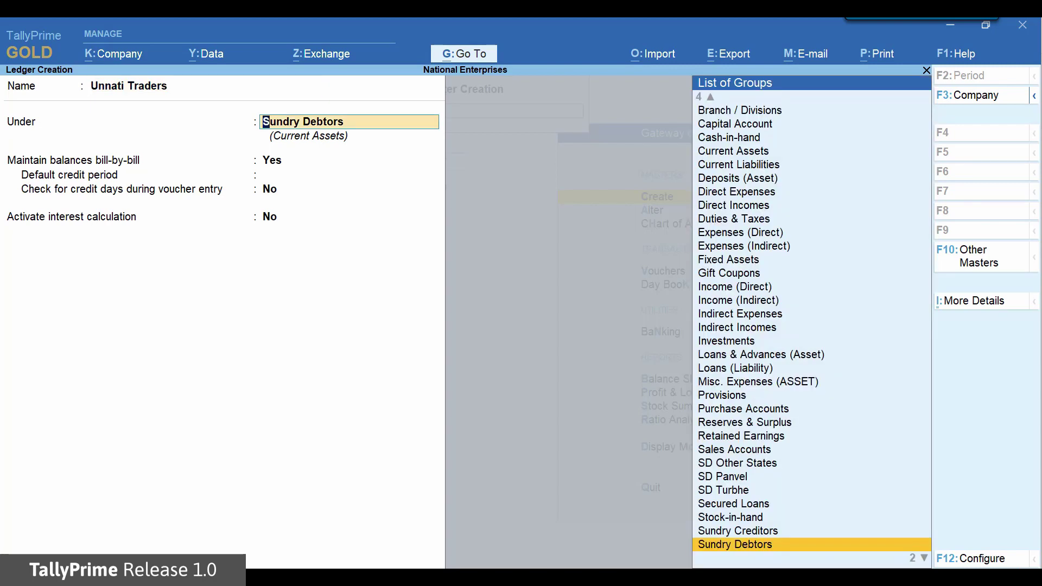
pyautogui.press('Up')
pyautogui.press('Return')
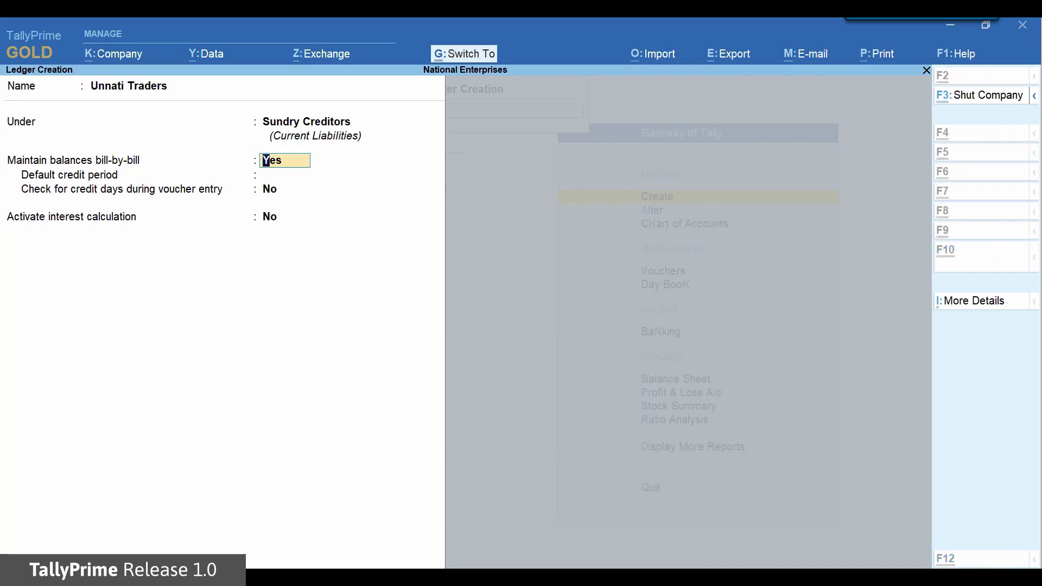
pyautogui.hotkey('ctrl', 'a')
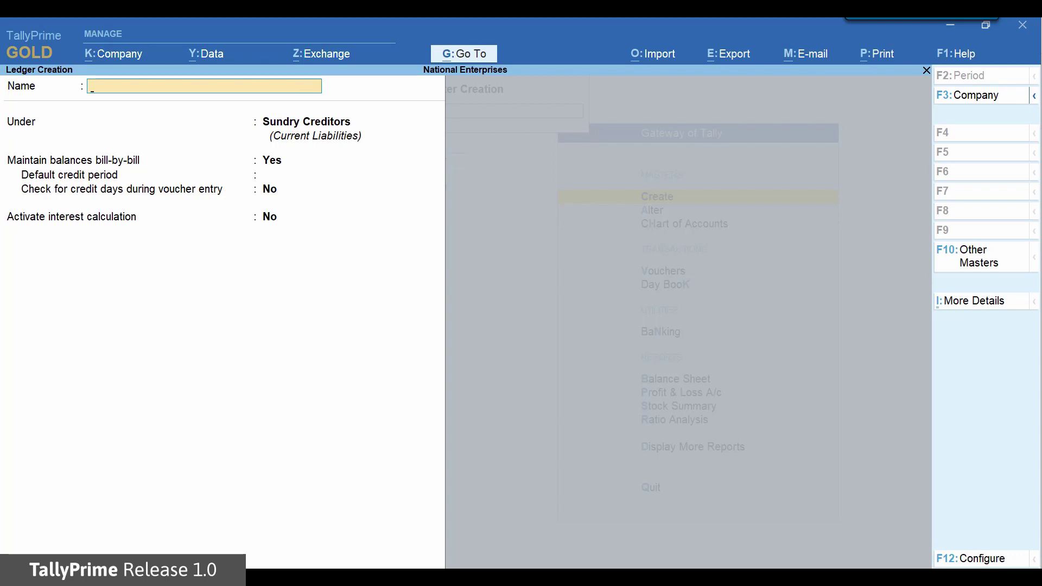
pyautogui.press('Escape')
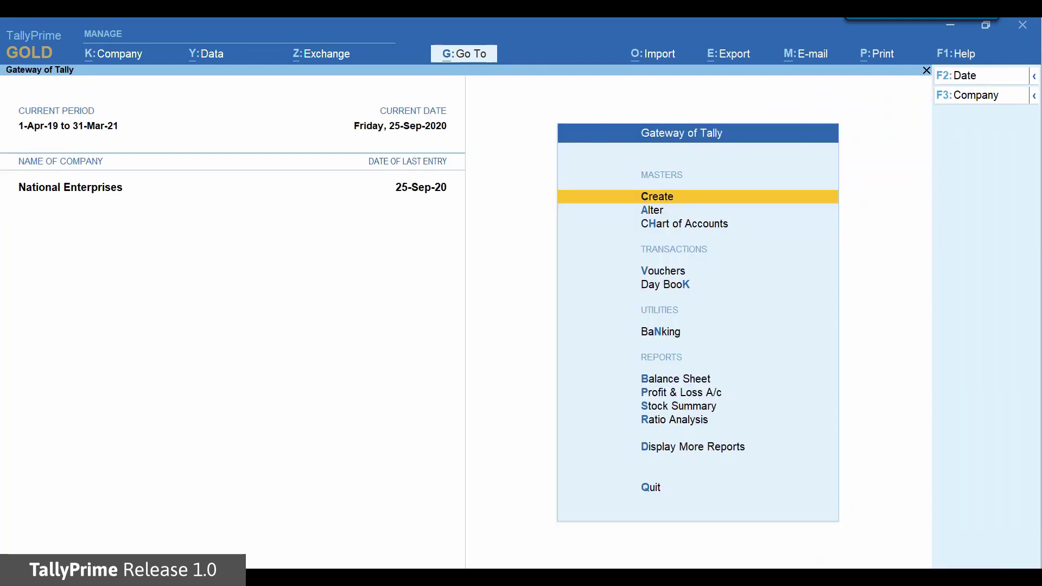
# Open the Day Book to view the vouchers recorded for the current date
pyautogui.press('Down')
pyautogui.press('Down')
pyautogui.press('Down')
pyautogui.press('Down')
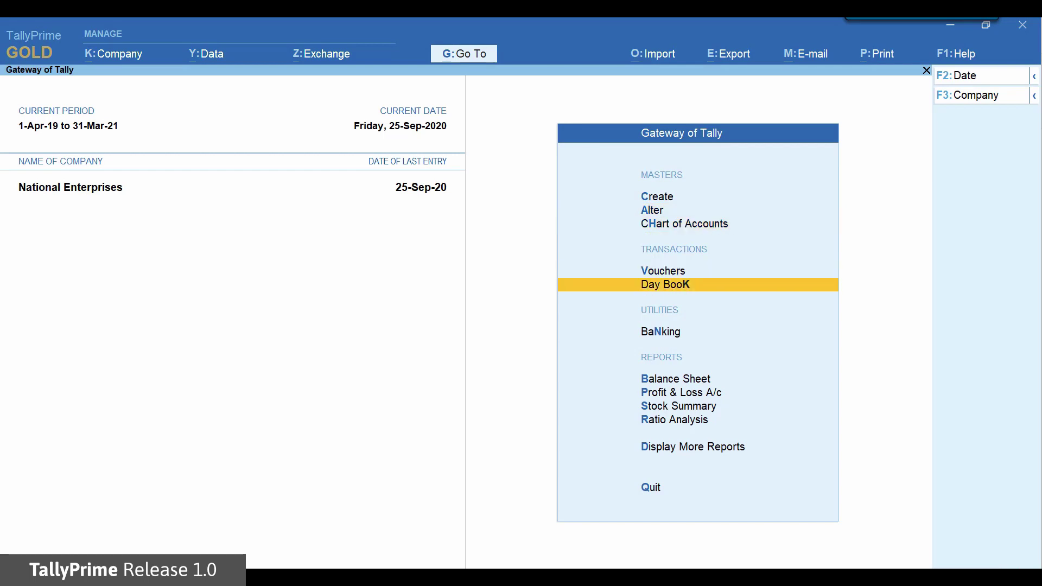
pyautogui.press('Return')
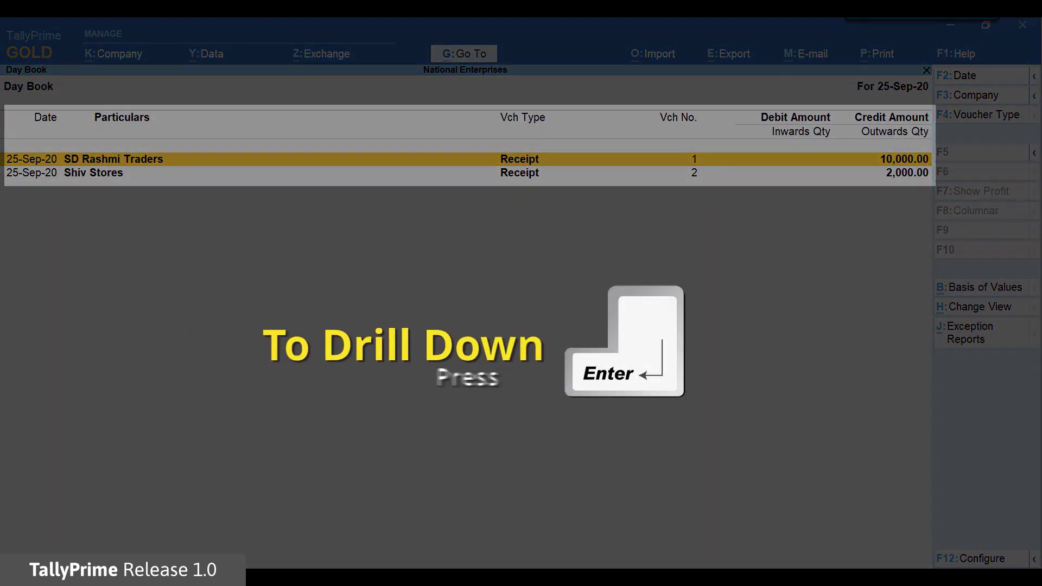
# Drill down from the Day Book into the Shiv Stores receipt voucher, and return to the Gateway of Tally
pyautogui.press('Down')
pyautogui.press('Return')
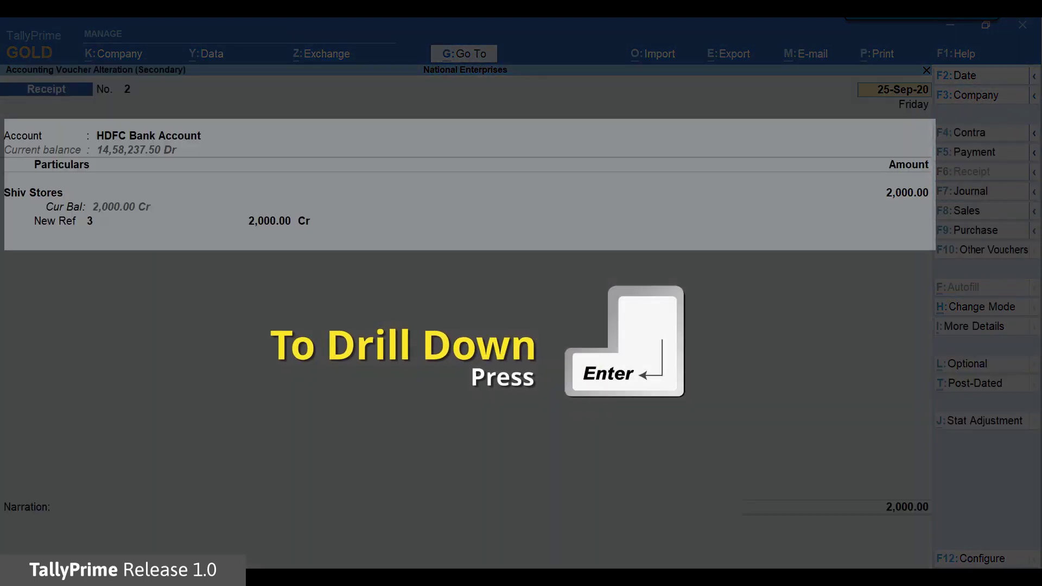
pyautogui.press('Escape')
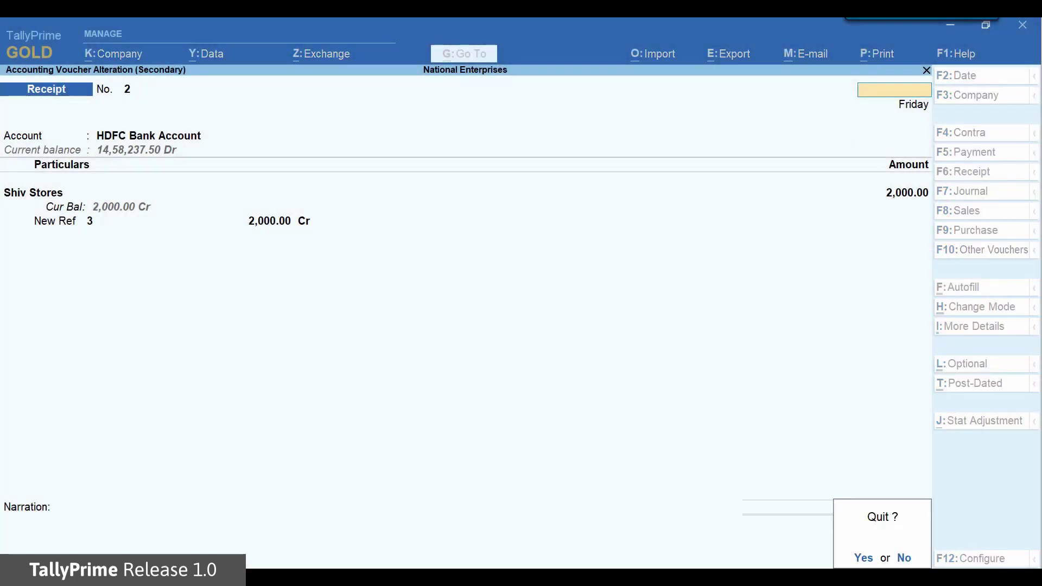
pyautogui.press('y')
pyautogui.press('Escape')
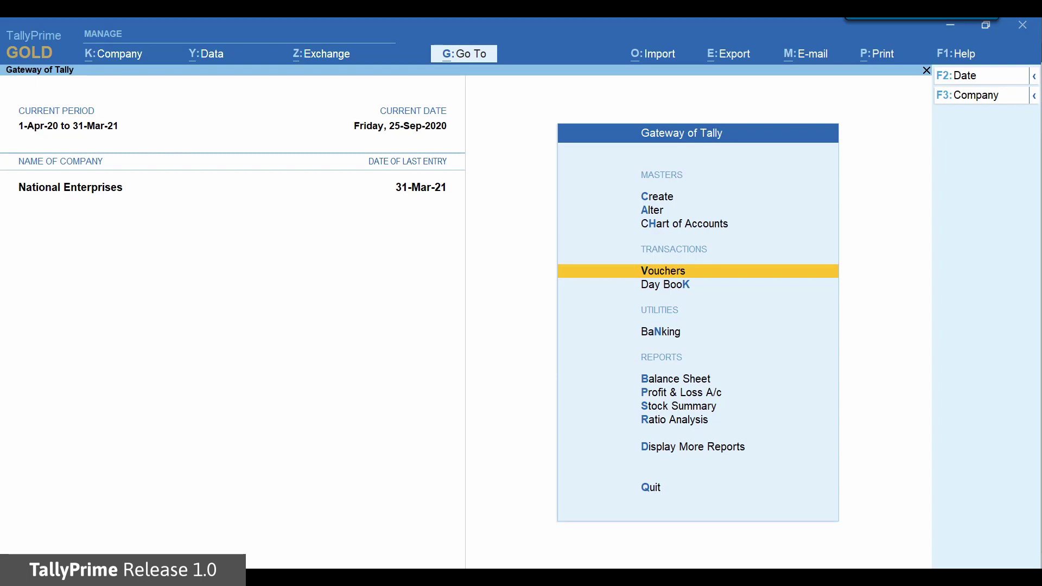
# Open the company features of National Enterprises for alteration
pyautogui.hotkey('alt', 'k')
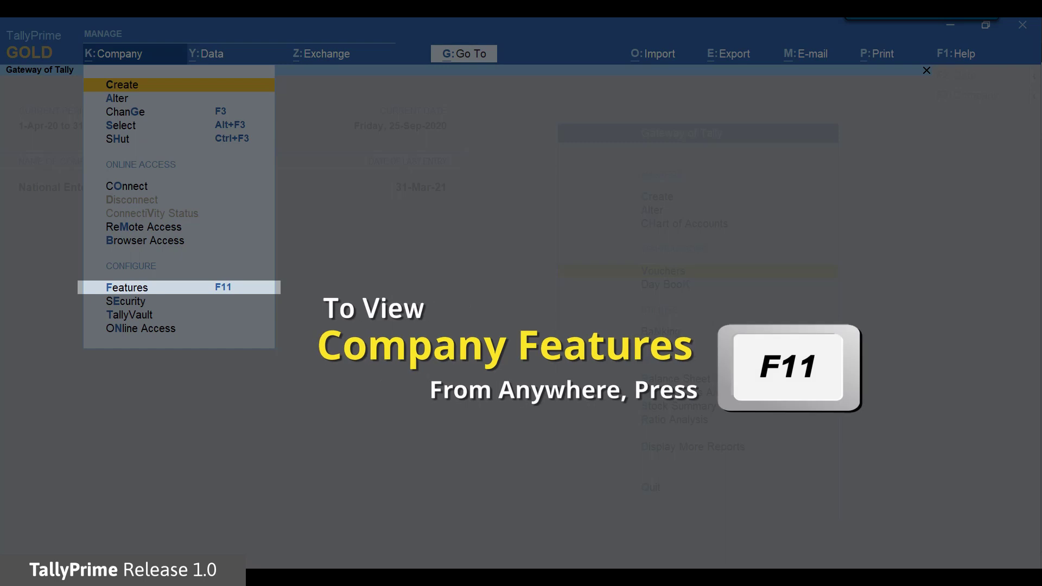
pyautogui.press('Down')
pyautogui.press('Down')
pyautogui.press('Down')
pyautogui.press('Down')
pyautogui.press('Down')
pyautogui.press('Down')
pyautogui.press('Down')
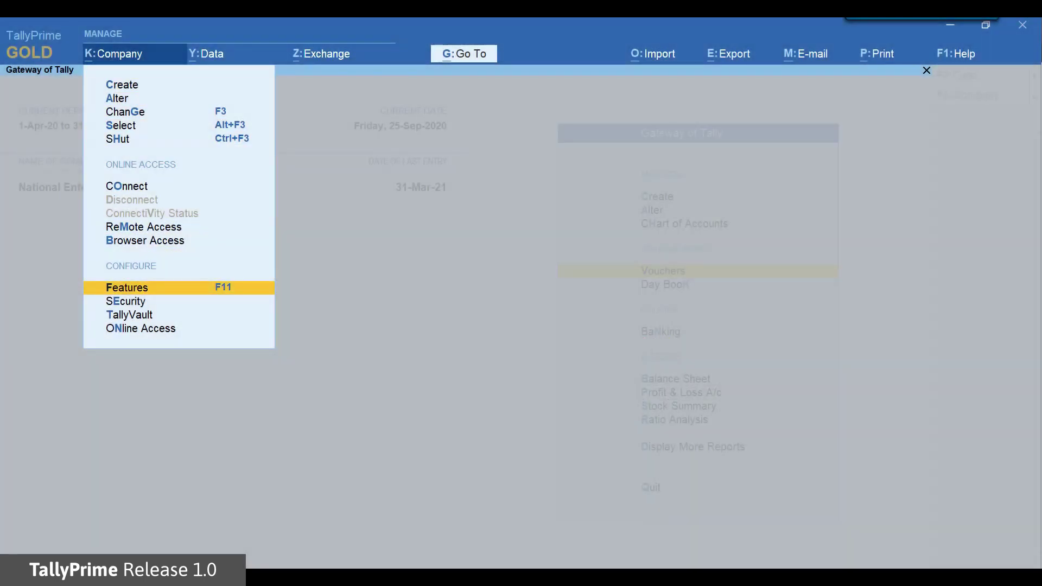
pyautogui.press('Return')
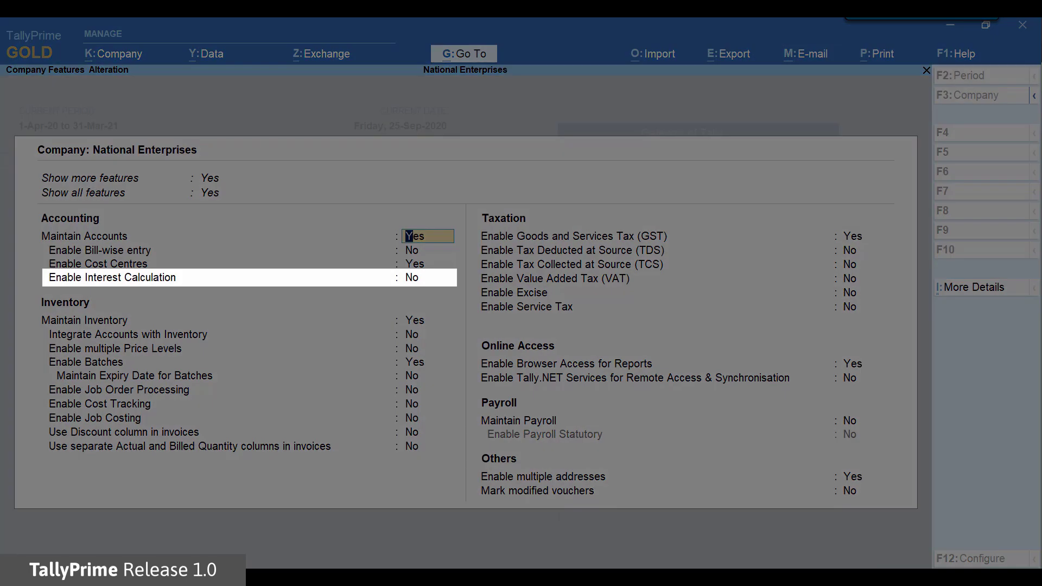
# Set Enable Interest Calculation and Enable multiple Price Levels to Yes in the company features
pyautogui.press('Down')
pyautogui.press('Down')
pyautogui.press('Down')
pyautogui.write('Yes')
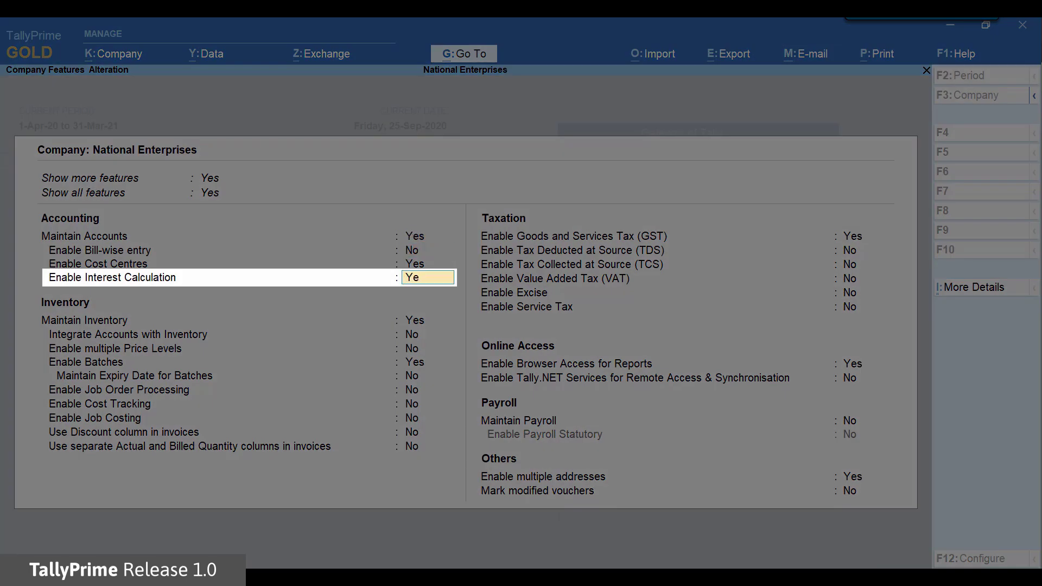
pyautogui.press('Return')
pyautogui.press('Down')
pyautogui.press('Down')
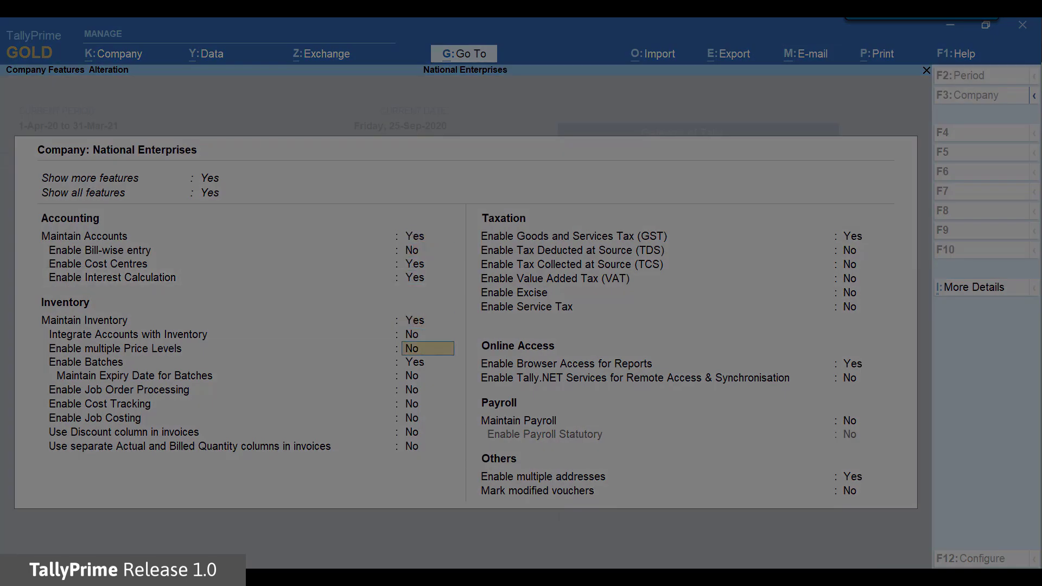
pyautogui.write('Yes')
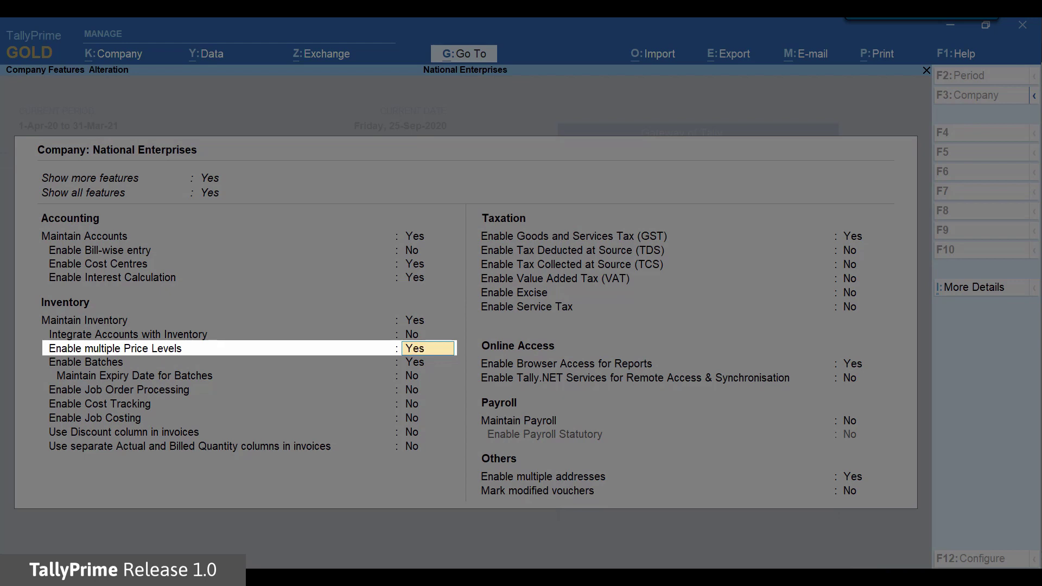
pyautogui.press('Return')
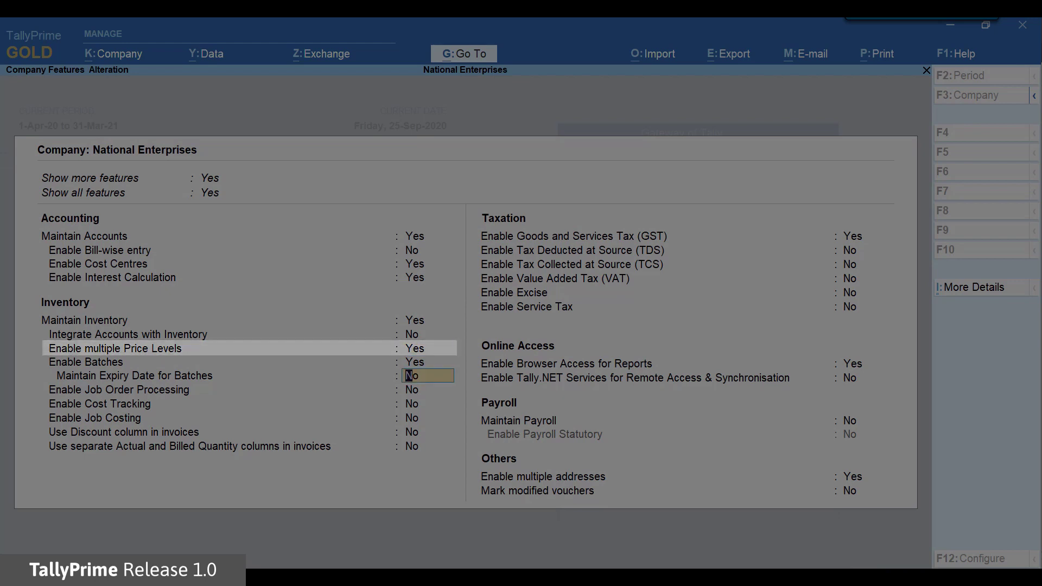
# Set Enable Tax Deducted at Source (TDS) to Yes and save the company features
pyautogui.click(856, 254)
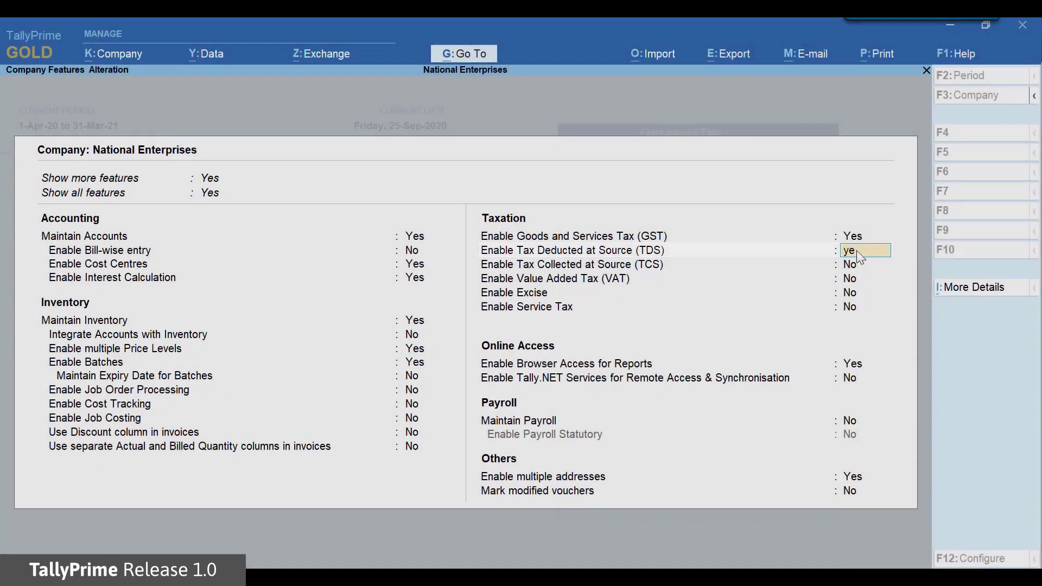
pyautogui.write('y')
pyautogui.hotkey('ctrl', 'a')
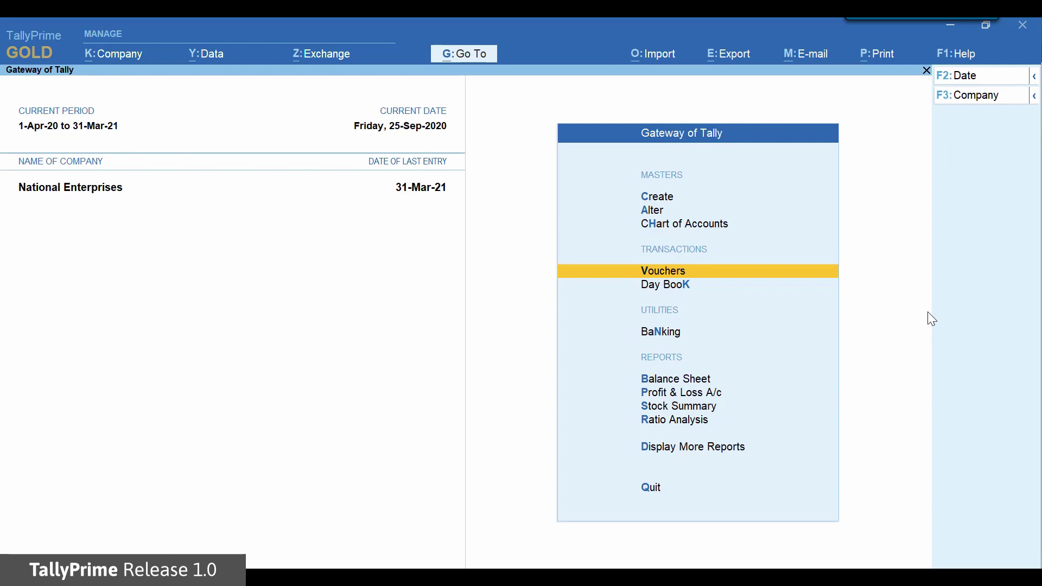
# View the configuration options for ledger creation, and return to the Gateway of Tally without changing them
pyautogui.press('Up')
pyautogui.press('Up')
pyautogui.press('Up')
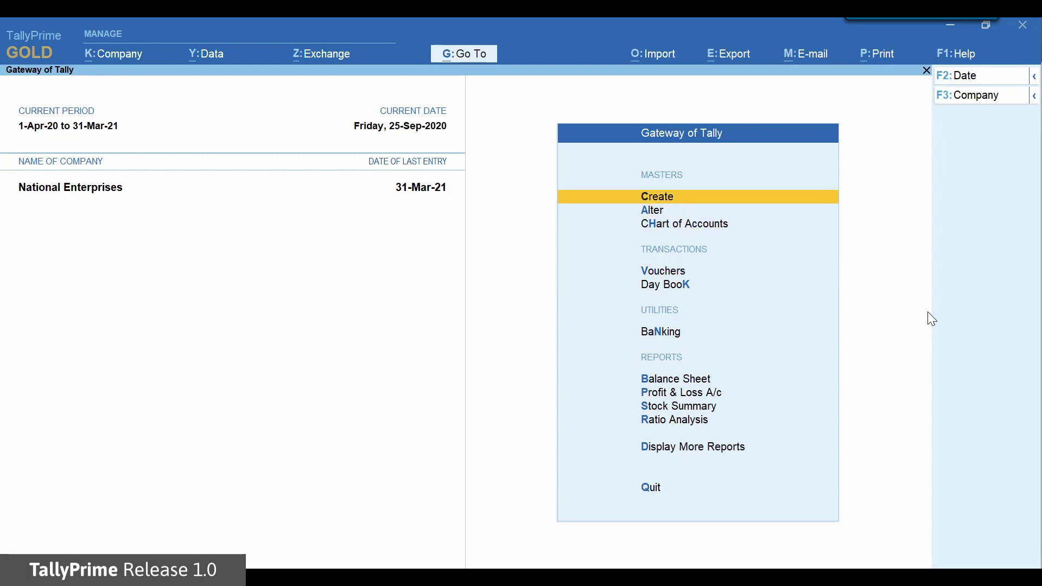
pyautogui.press('Return')
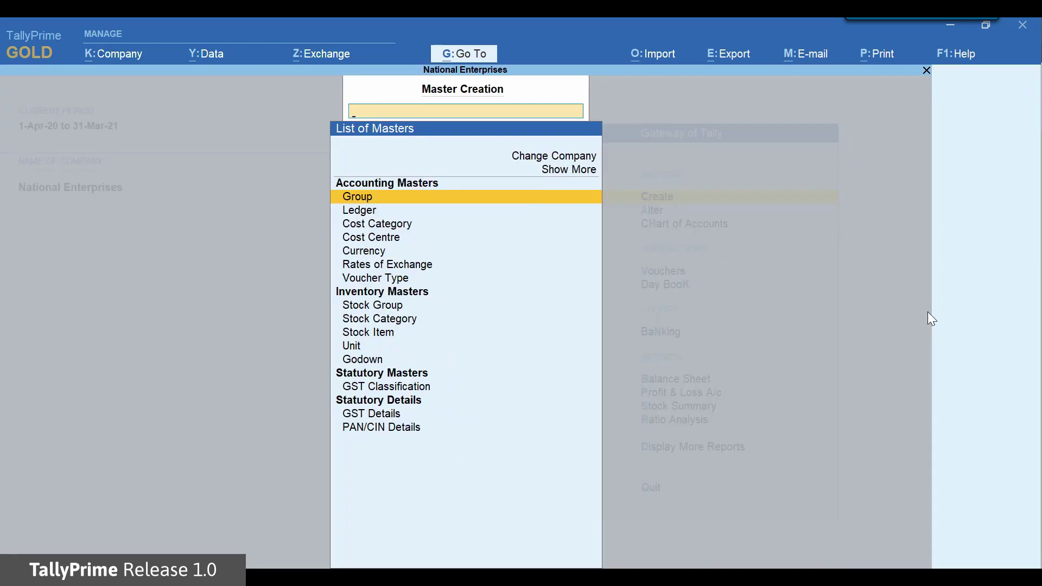
pyautogui.press('Down')
pyautogui.press('Return')
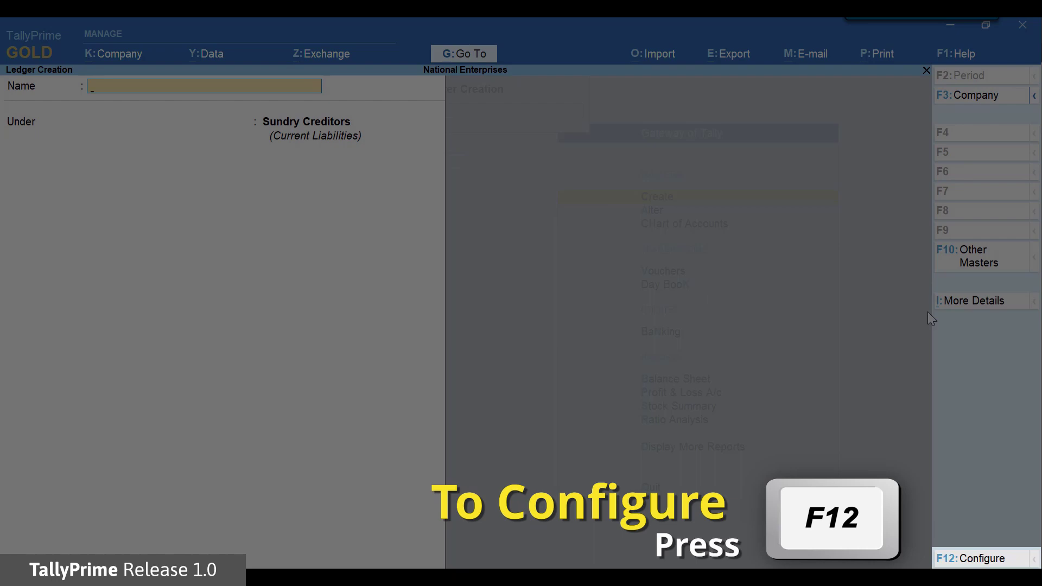
pyautogui.press('F12')
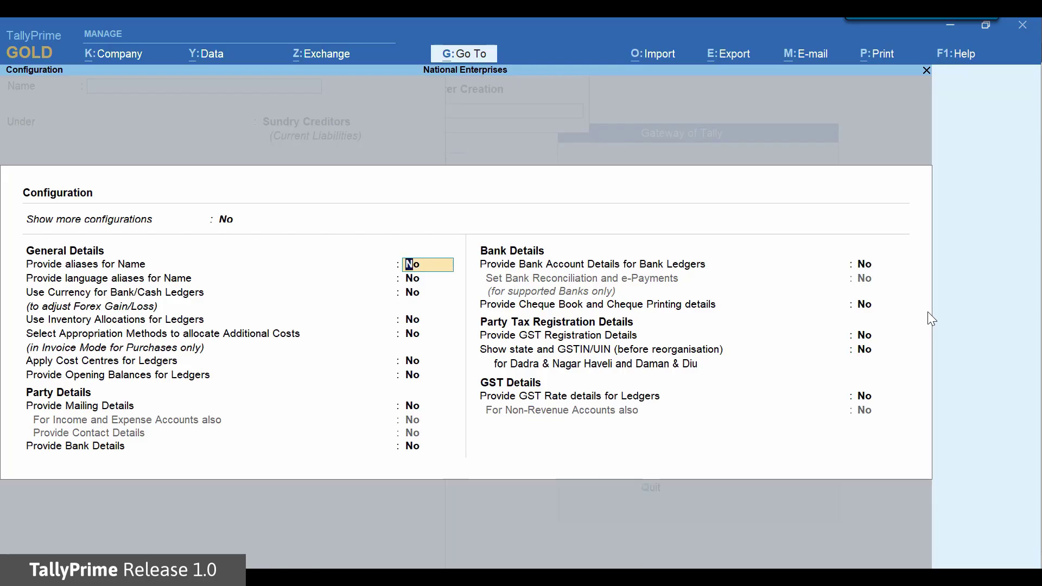
pyautogui.press('Escape')
pyautogui.press('Escape')
pyautogui.press('Escape')
# Open a new Receipt voucher and view its voucher configuration options without changing them
pyautogui.press('Down')
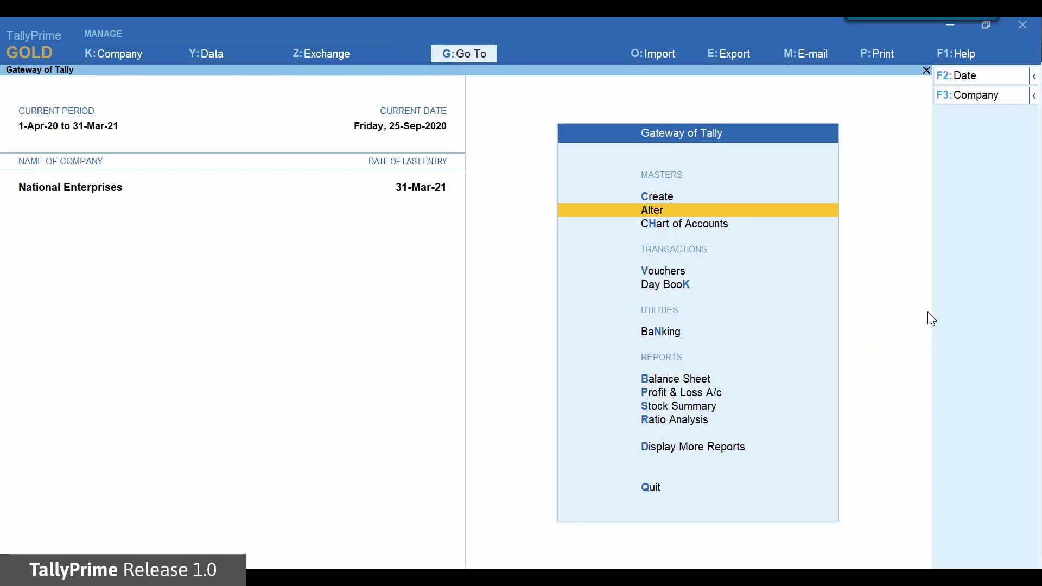
pyautogui.press('Down')
pyautogui.press('Down')
pyautogui.press('Return')
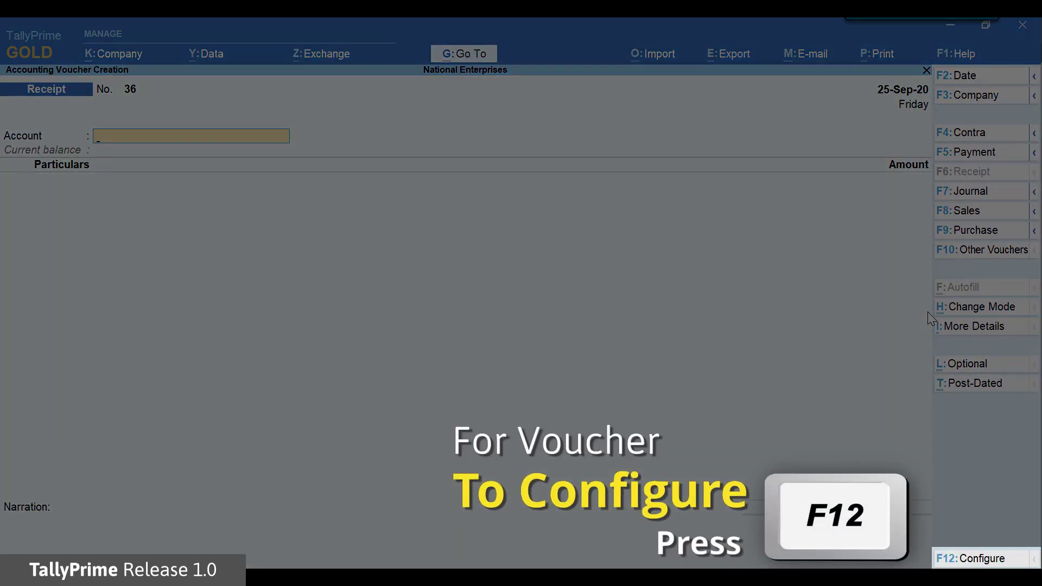
pyautogui.press('F12')
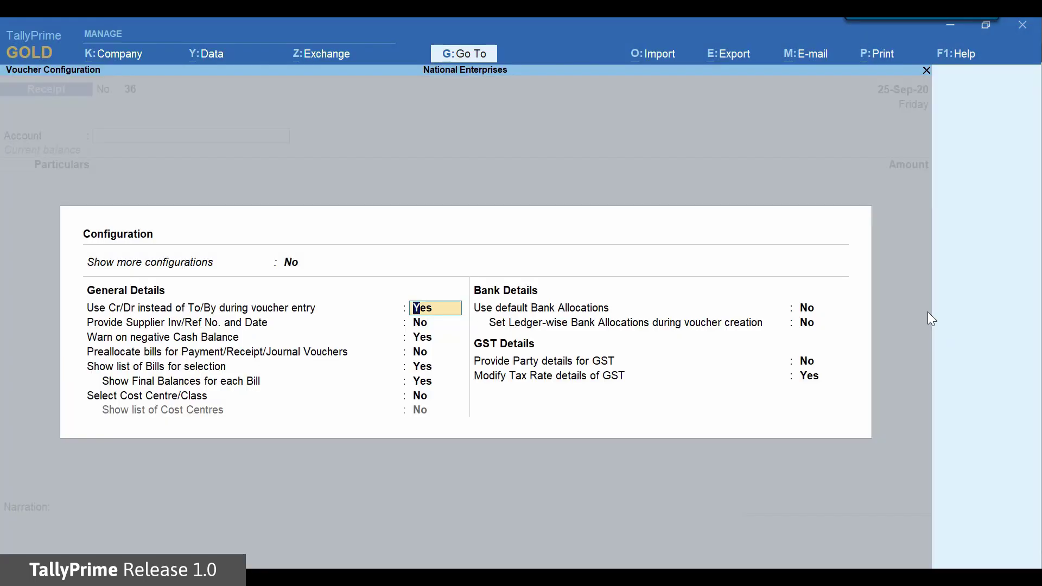
pyautogui.press('Escape')
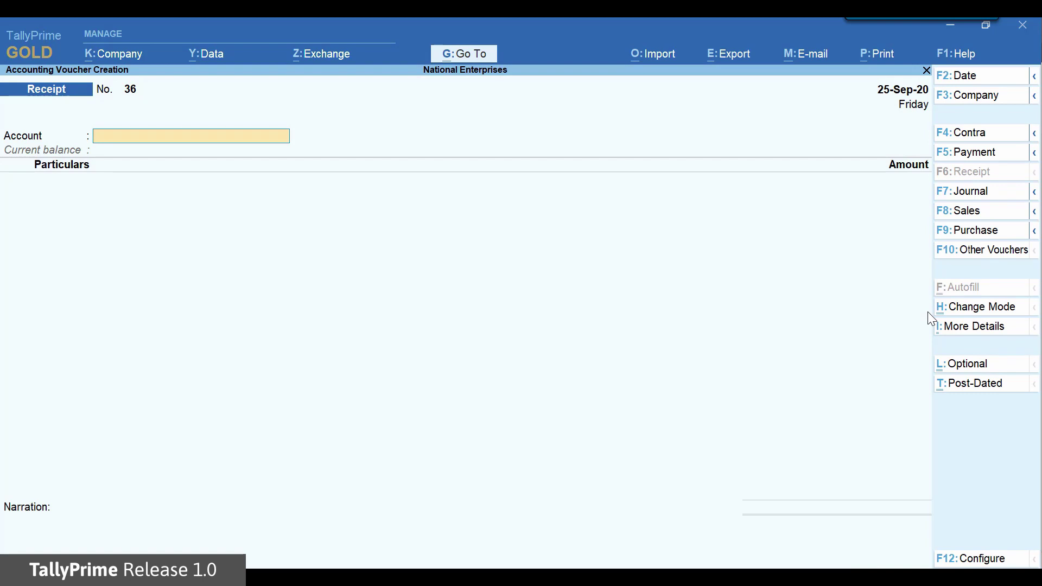
# Review the voucher modes offered for the Receipt and Sales vouchers, and return to the Gateway of Tally
pyautogui.click(1008, 309)
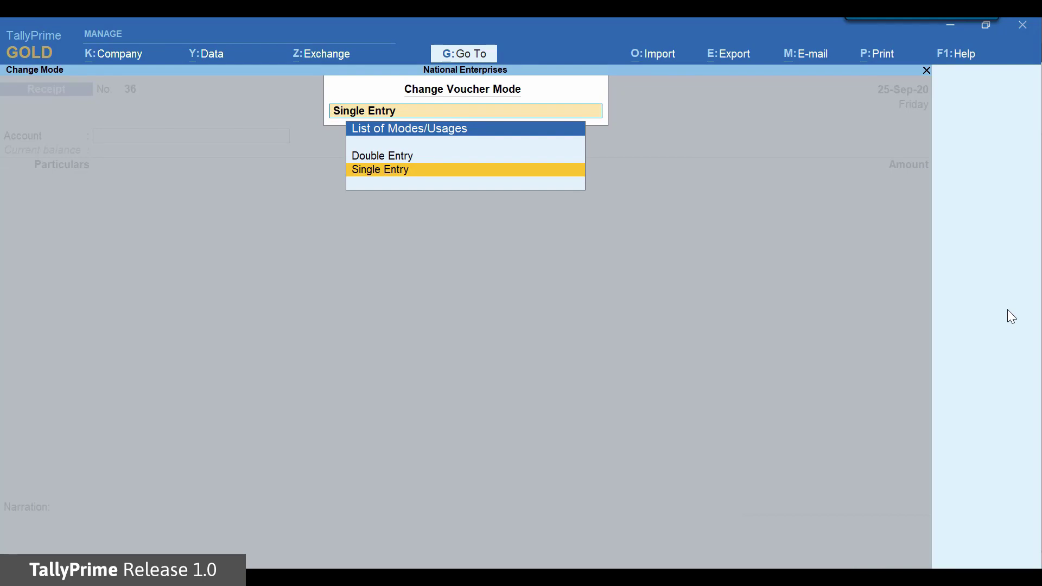
pyautogui.press('Up')
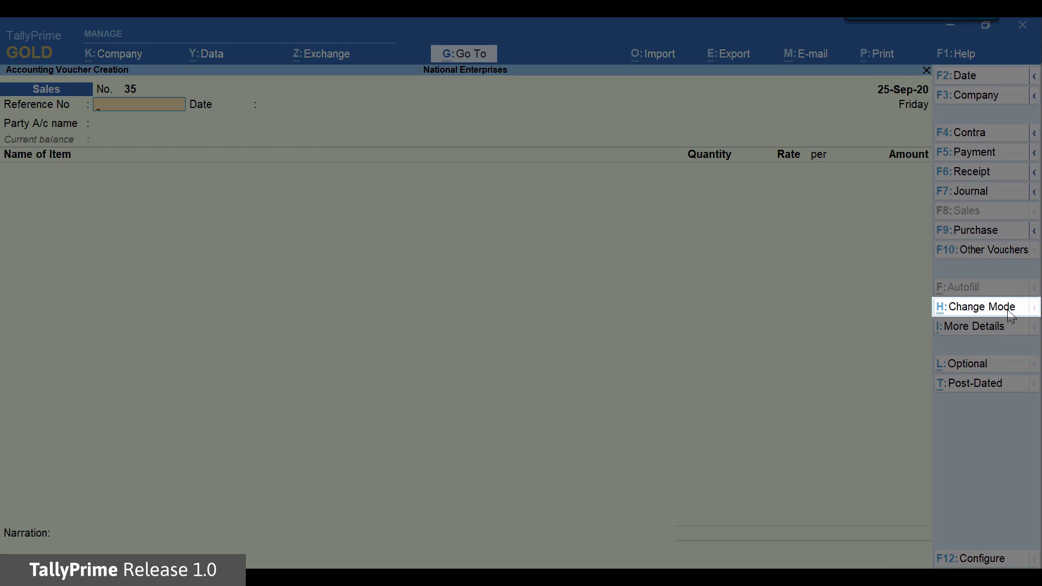
pyautogui.click(974, 310)
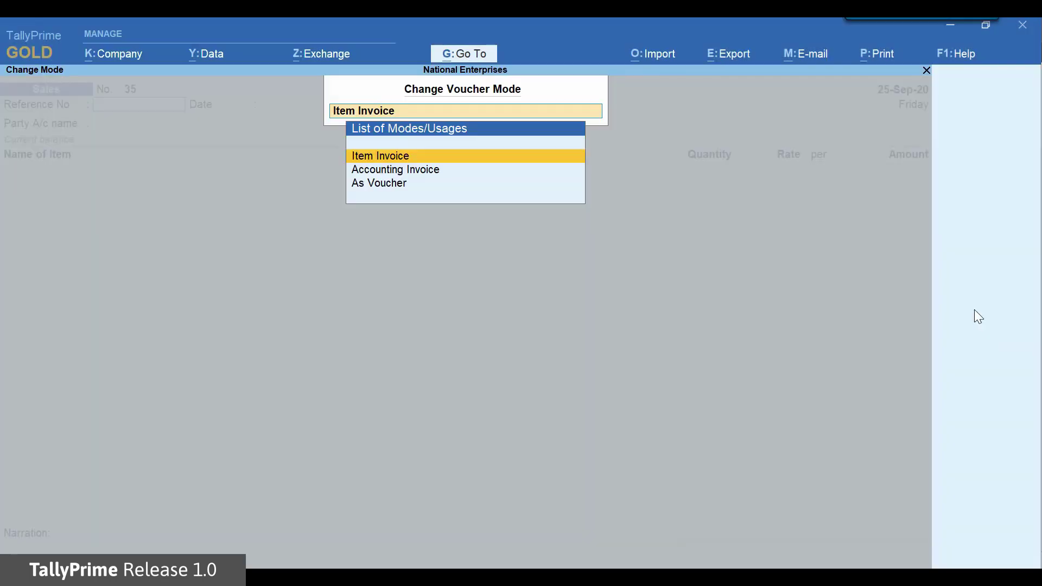
pyautogui.press('Down')
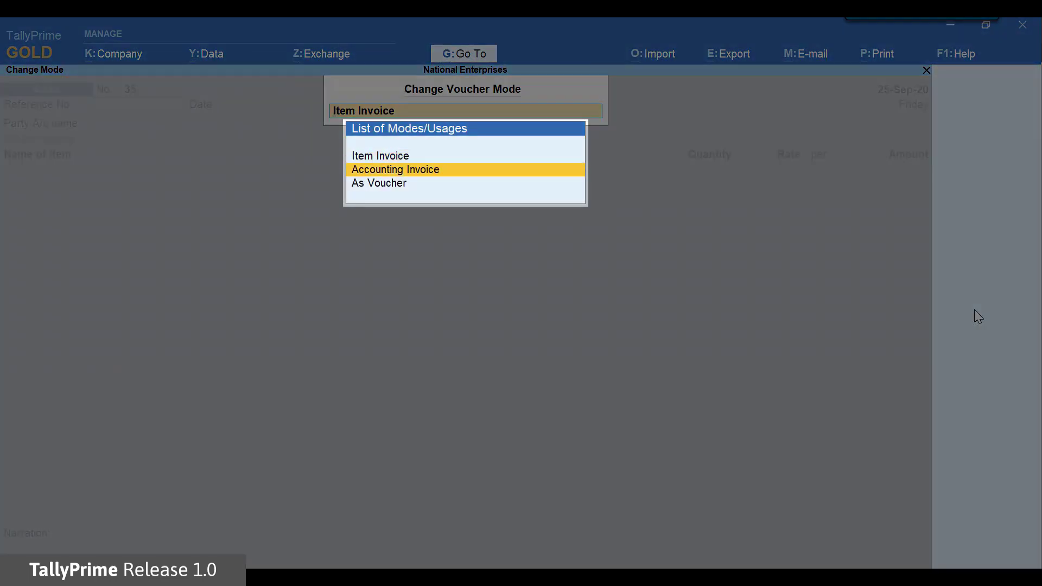
pyautogui.press('Down')
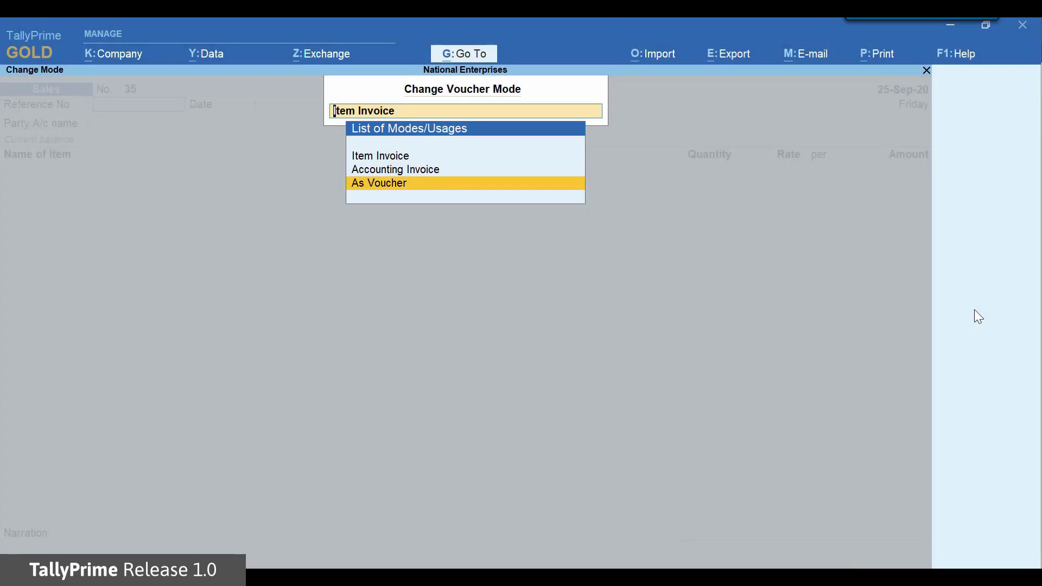
pyautogui.press('Escape')
pyautogui.press('Escape')
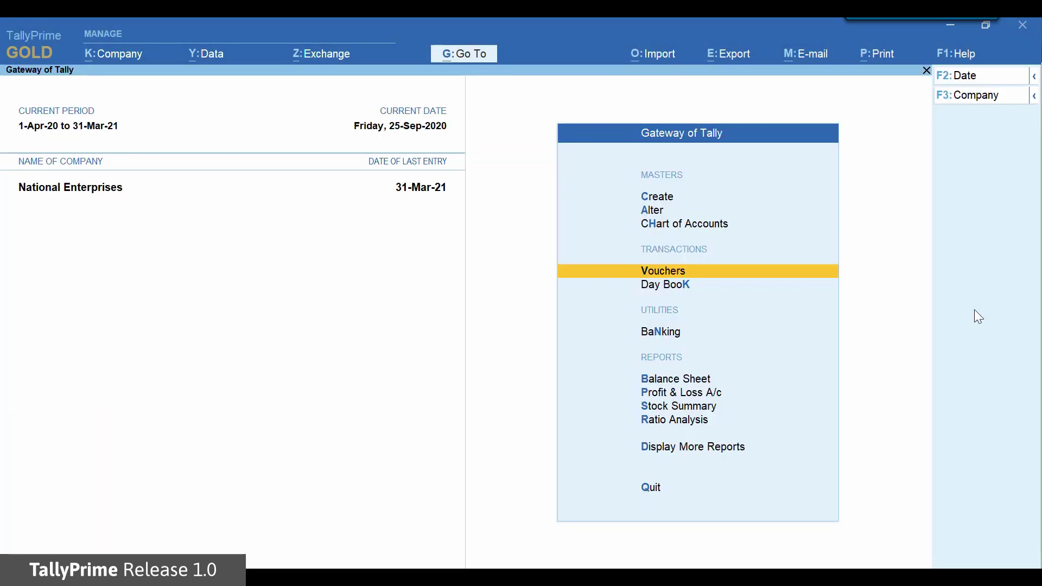